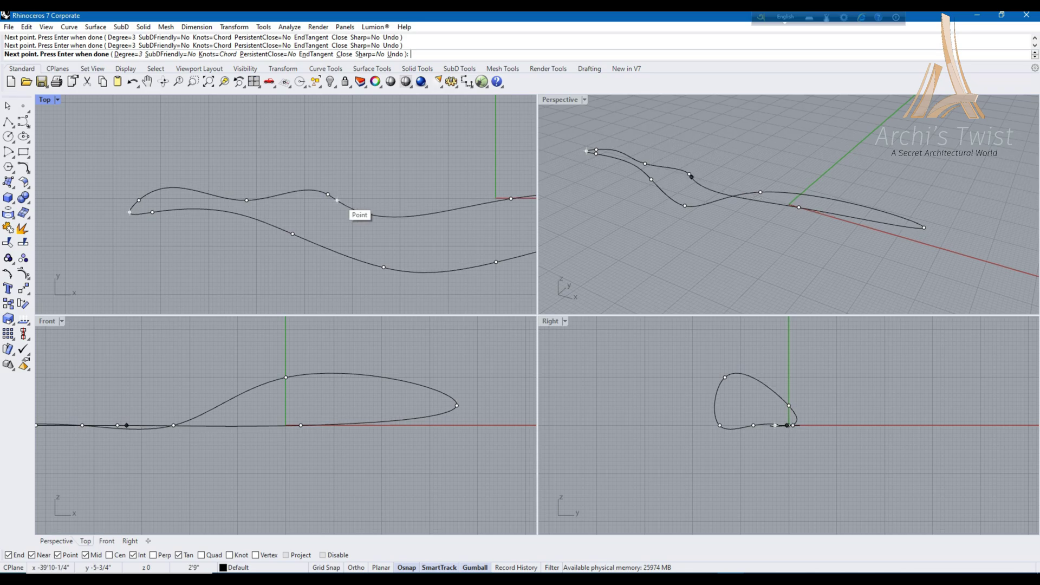
Close the curve, show its control points and raise one point upward out of plane
{"action": "left_click", "coordinate": [337, 200]}
{"action": "key", "text": "Return"}
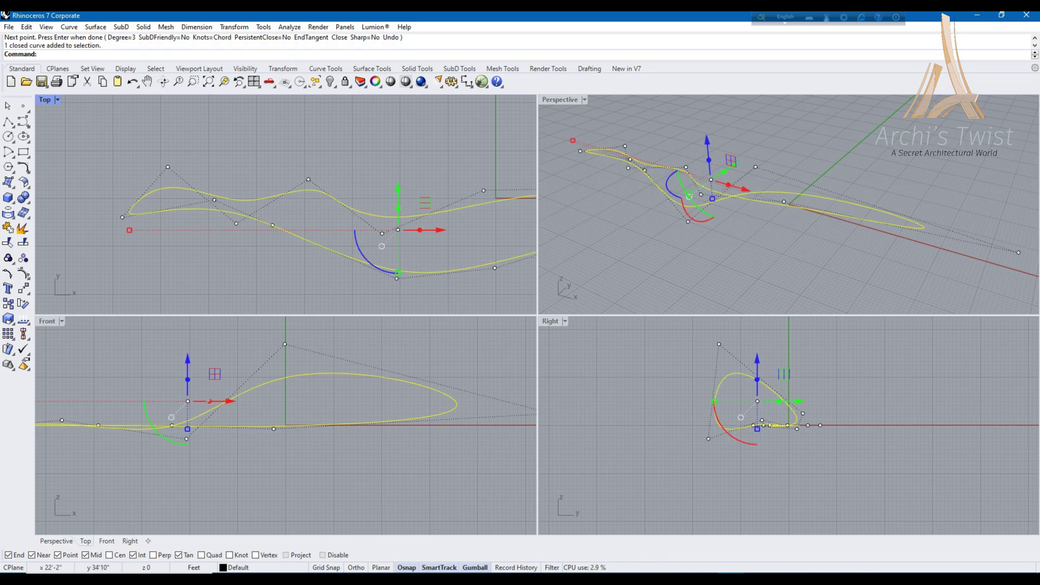
{"action": "right_click_drag", "start_coordinate": [786, 228], "coordinate": [748, 219]}
{"action": "key", "text": "Escape"}
{"action": "left_click", "coordinate": [743, 164]}
{"action": "left_click", "coordinate": [763, 228]}
{"action": "left_click", "coordinate": [856, 200]}
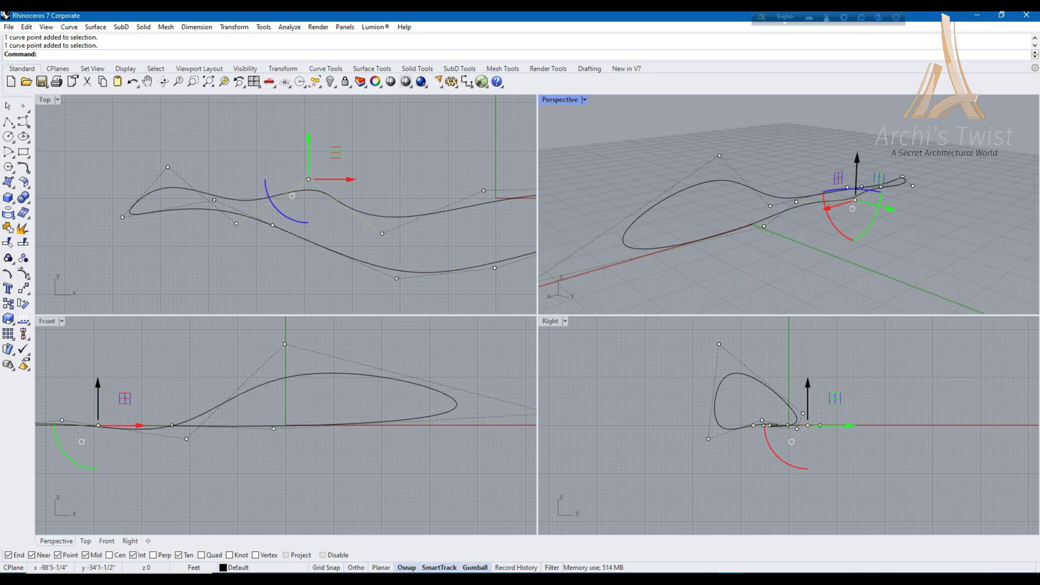
{"action": "left_click_drag", "start_coordinate": [857, 173], "coordinate": [858, 140]}
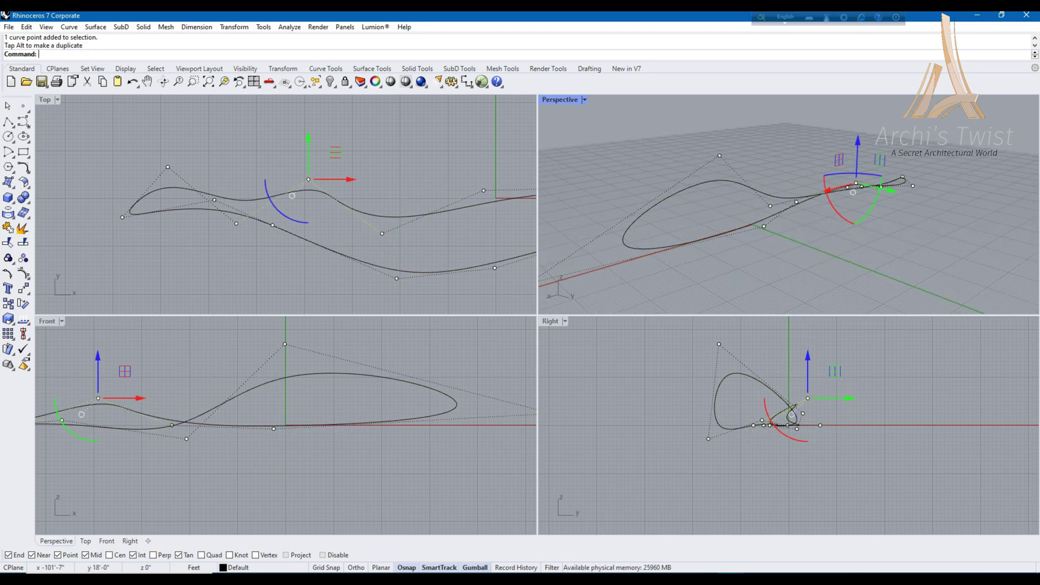
{"action": "key", "text": "Escape"}
{"action": "key", "text": "Escape"}
Pull a lower-bend control point down and slide another sideways to twist the curve
{"action": "right_click_drag", "start_coordinate": [786, 227], "coordinate": [737, 222]}
{"action": "left_click", "coordinate": [802, 216]}
{"action": "right_click_drag", "start_coordinate": [802, 217], "coordinate": [770, 215]}
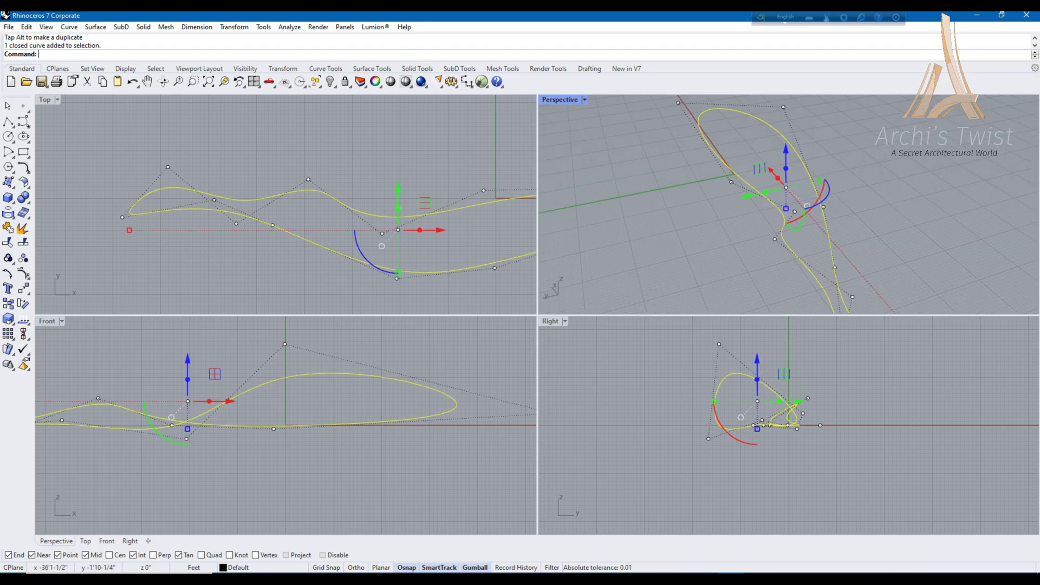
{"action": "left_click", "coordinate": [382, 234]}
{"action": "left_click_drag", "start_coordinate": [382, 234], "coordinate": [382, 259]}
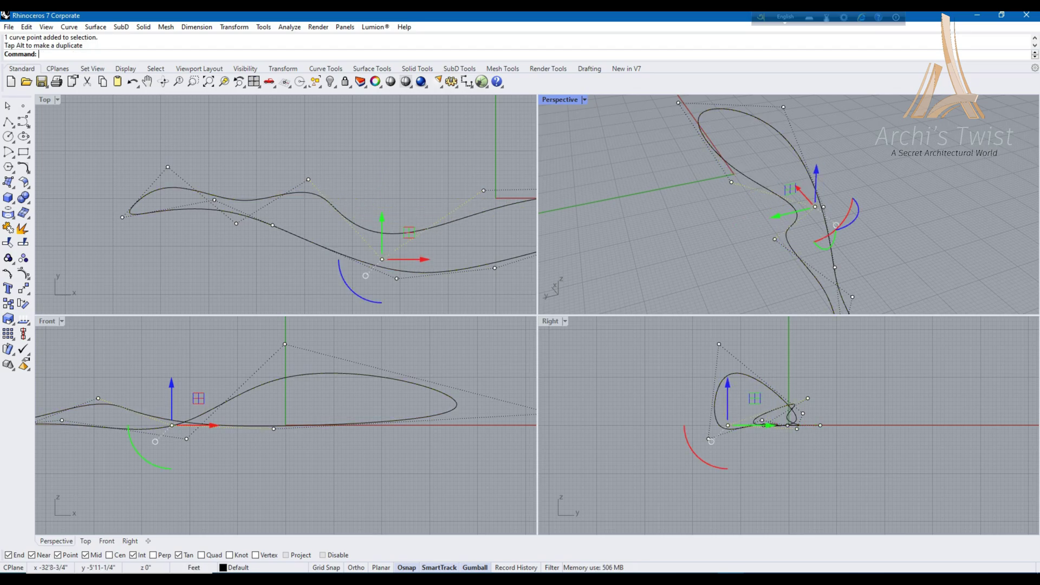
{"action": "left_click", "coordinate": [308, 179]}
{"action": "left_click_drag", "start_coordinate": [331, 179], "coordinate": [286, 159]}
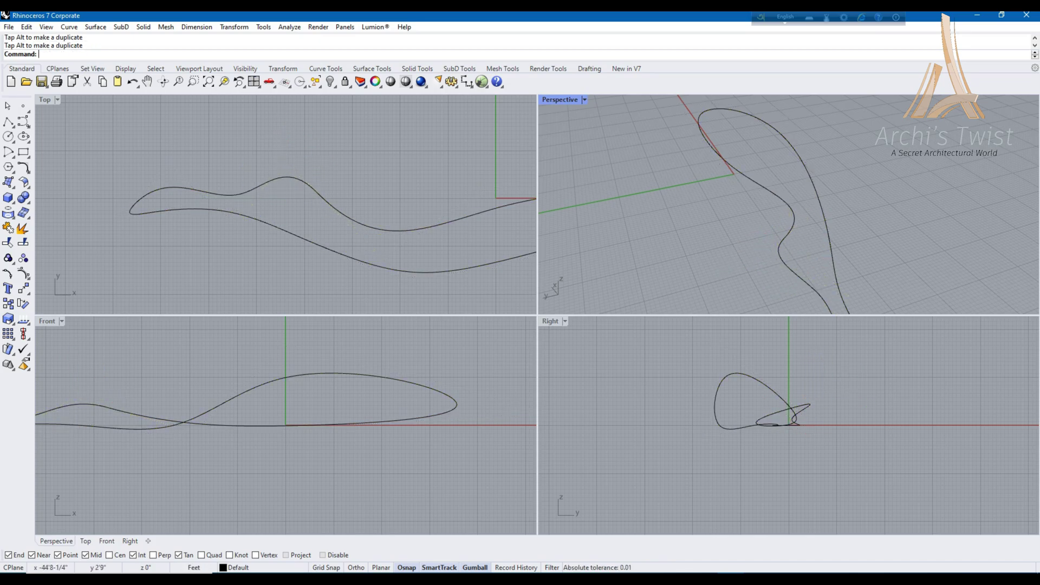
Lift the two end control points with F10 on, then undo the unwanted drag
{"action": "right_click_drag", "start_coordinate": [788, 206], "coordinate": [746, 160]}
{"action": "left_click", "coordinate": [374, 227]}
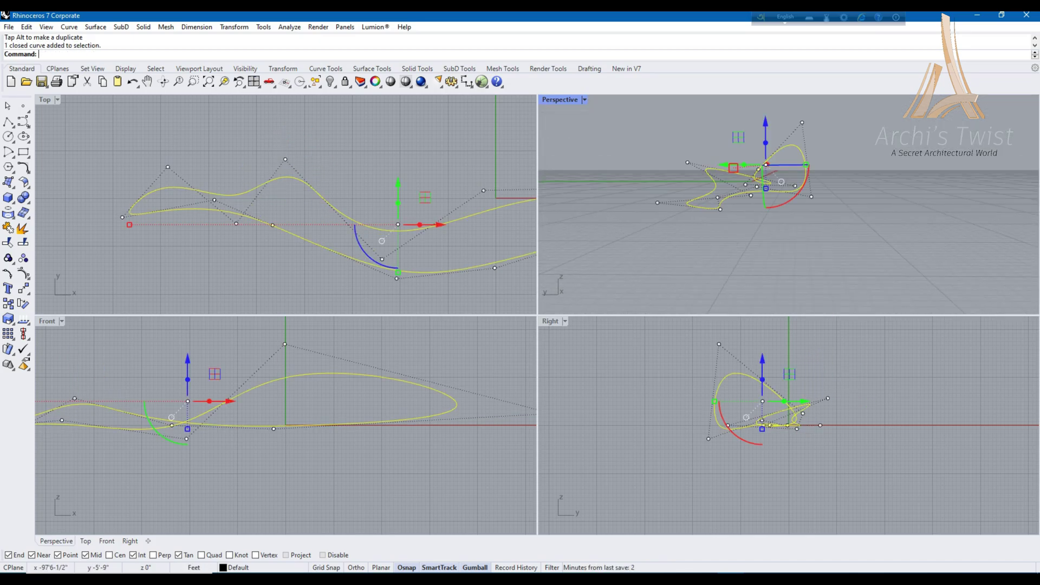
{"action": "key", "text": "Escape"}
{"action": "key", "text": "F10"}
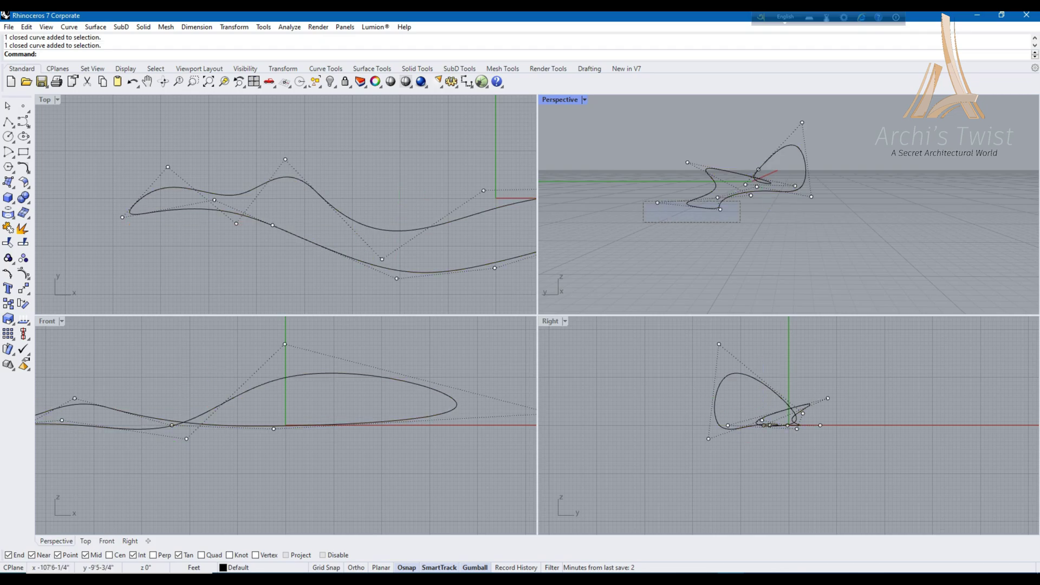
{"action": "left_click_drag", "start_coordinate": [644, 201], "coordinate": [741, 223]}
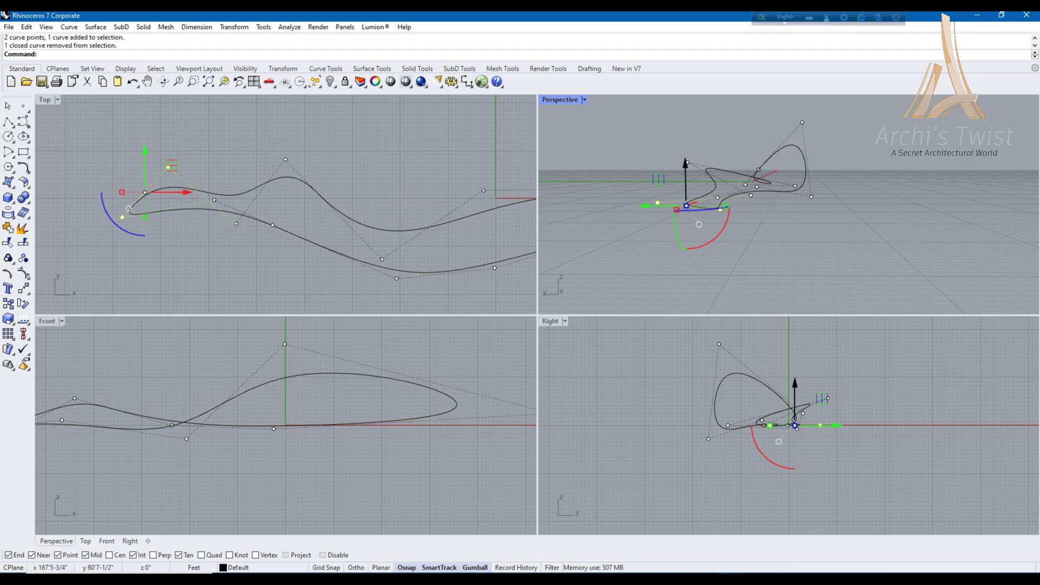
{"action": "left_click_drag", "start_coordinate": [687, 162], "coordinate": [688, 133]}
{"action": "key", "text": "Escape"}
{"action": "right_click_drag", "start_coordinate": [689, 133], "coordinate": [617, 249]}
{"action": "key", "text": "ctrl+z"}
{"action": "key", "text": "ctrl+z"}
{"action": "key", "text": "ctrl+z"}
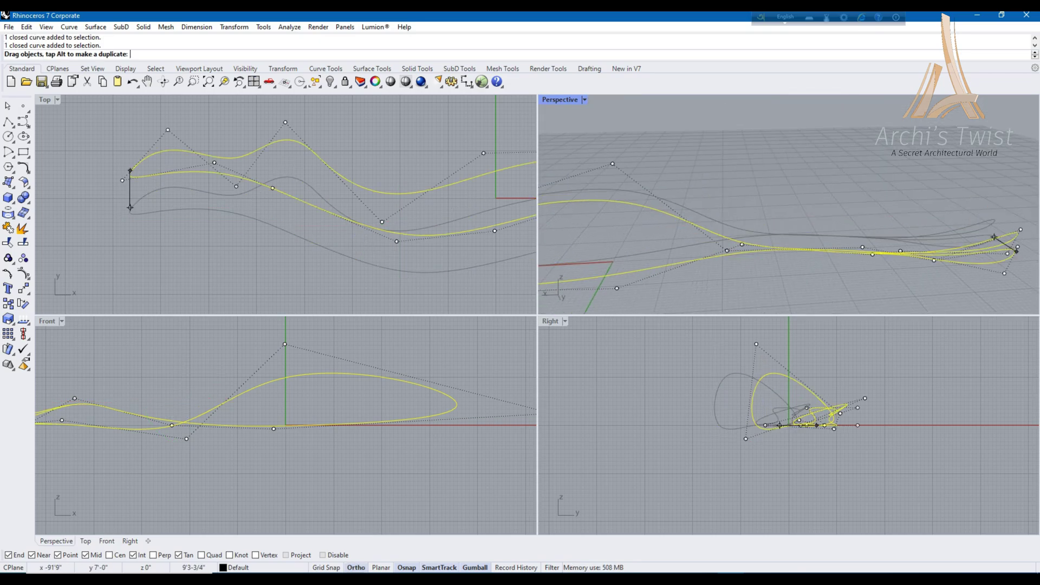
{"action": "key", "text": "ctrl+z"}
{"action": "key", "text": "ctrl+z"}
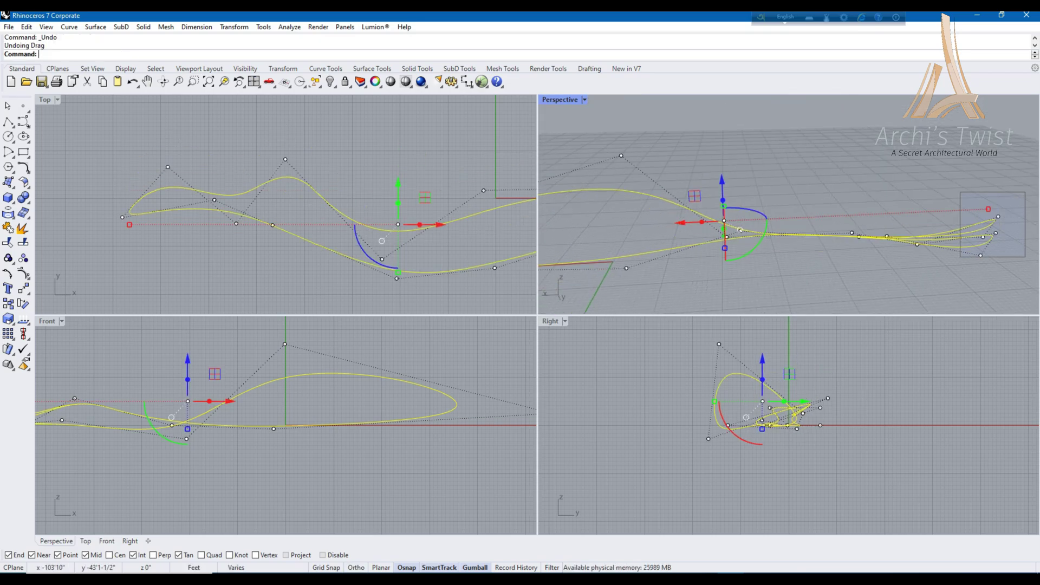
Window-select the two tip points and lift them into a tall loop
{"action": "left_click_drag", "start_coordinate": [960, 191], "coordinate": [1025, 257]}
{"action": "right_click_drag", "start_coordinate": [1025, 256], "coordinate": [981, 222]}
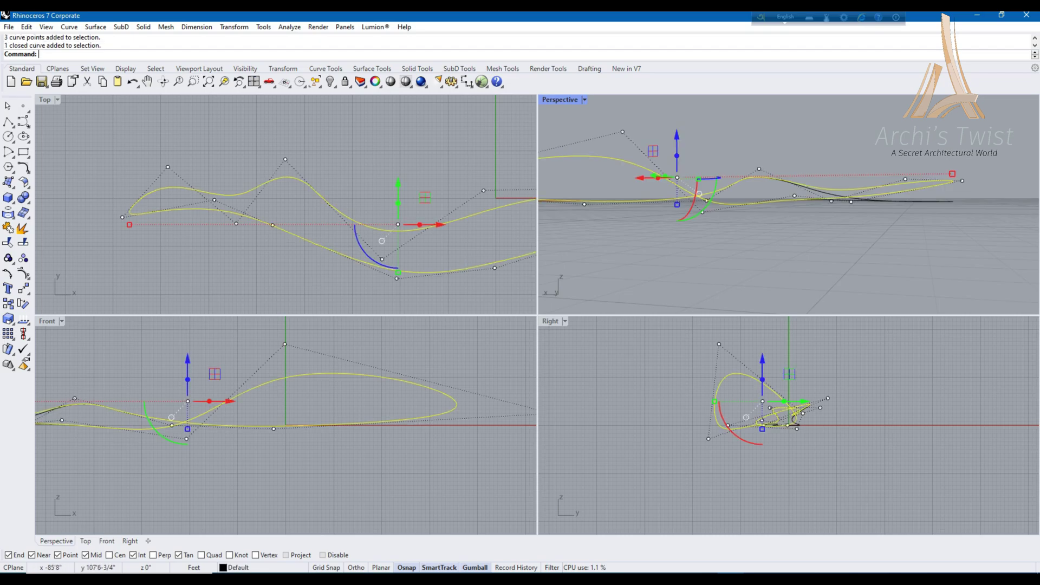
{"action": "left_click_drag", "start_coordinate": [880, 143], "coordinate": [995, 201]}
{"action": "left_click_drag", "start_coordinate": [940, 179], "coordinate": [916, 130]}
Select two tip control points and move them, undoing a trial rotation
{"action": "key", "text": "Escape"}
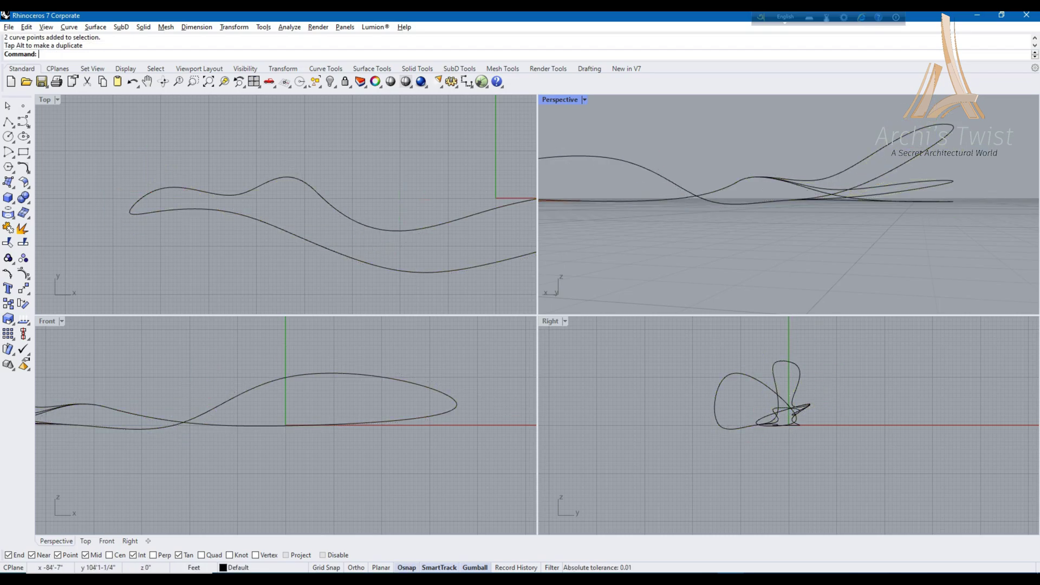
{"action": "right_click_drag", "start_coordinate": [759, 244], "coordinate": [813, 233]}
{"action": "left_click", "coordinate": [769, 200]}
{"action": "key", "text": "F10"}
{"action": "left_click_drag", "start_coordinate": [913, 139], "coordinate": [994, 168]}
{"action": "left_click", "coordinate": [912, 149], "text": "shift"}
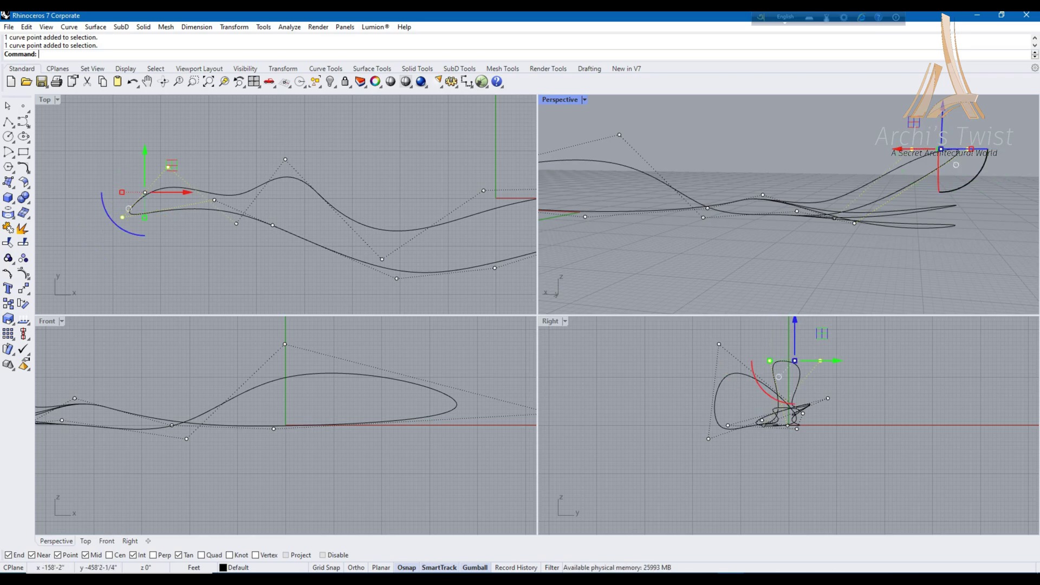
{"action": "left_click_drag", "start_coordinate": [956, 164], "coordinate": [970, 173]}
{"action": "key", "text": "F8"}
{"action": "right_click_drag", "start_coordinate": [867, 217], "coordinate": [786, 217]}
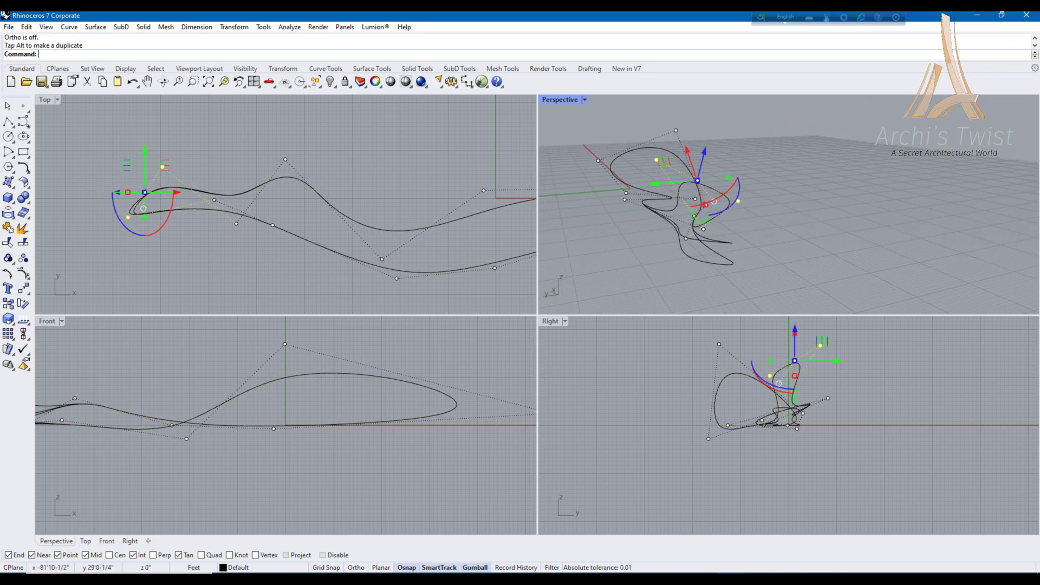
{"action": "key", "text": "ctrl+z"}
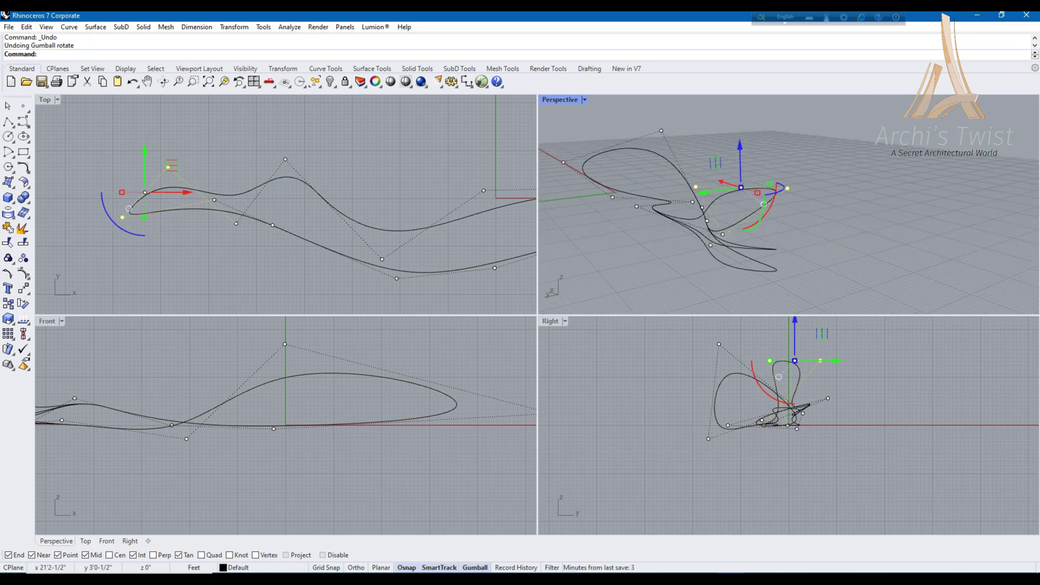
Rotate the tip points about 29 degrees and nudge them slightly
{"action": "right_click_drag", "start_coordinate": [286, 425], "coordinate": [336, 417], "text": "ctrl+shift"}
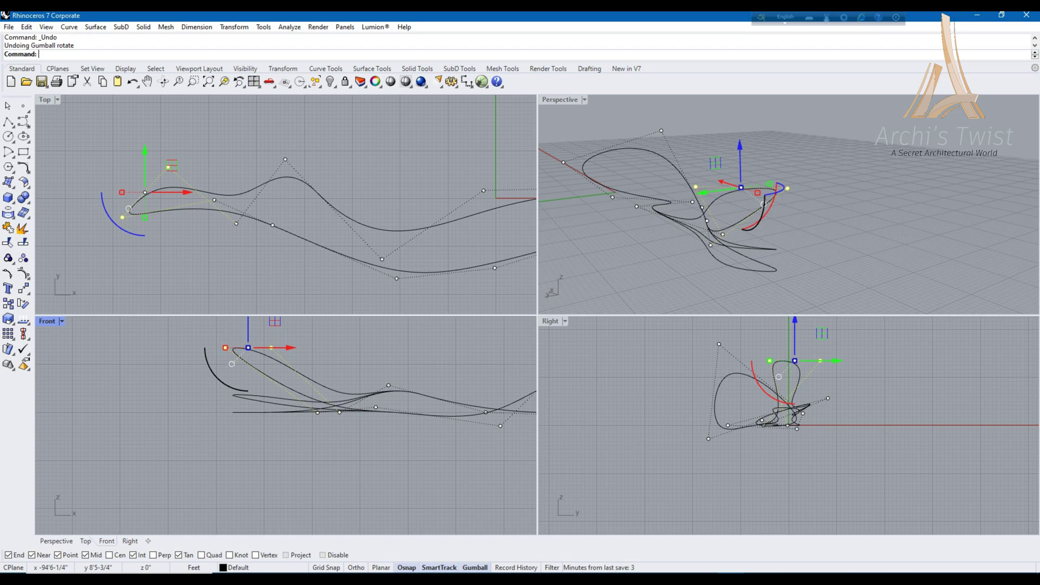
{"action": "left_click_drag", "start_coordinate": [770, 184], "coordinate": [741, 221]}
{"action": "right_click_drag", "start_coordinate": [786, 228], "coordinate": [726, 239]}
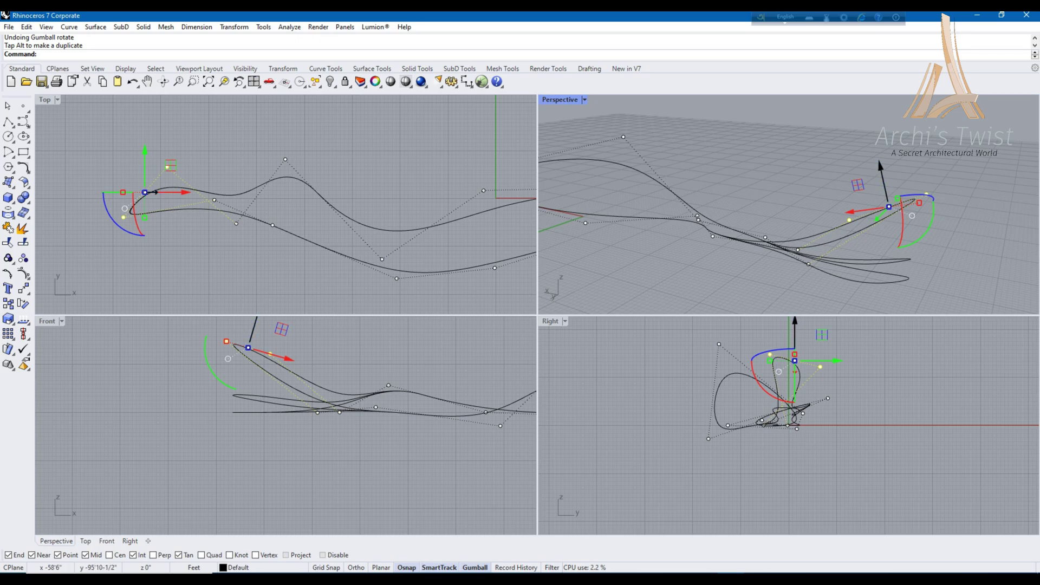
{"action": "left_click_drag", "start_coordinate": [883, 179], "coordinate": [883, 165]}
{"action": "right_click_drag", "start_coordinate": [813, 228], "coordinate": [765, 233]}
{"action": "key", "text": "Escape"}
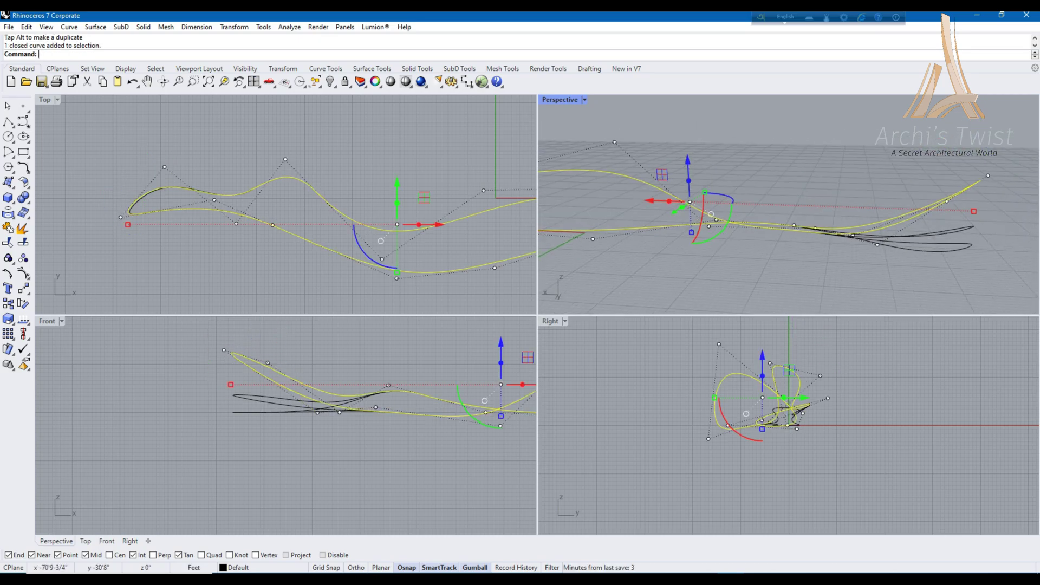
Pull control points to reshape one of the looping strands
{"action": "left_click_drag", "start_coordinate": [759, 239], "coordinate": [787, 241]}
{"action": "right_click_drag", "start_coordinate": [705, 228], "coordinate": [672, 255]}
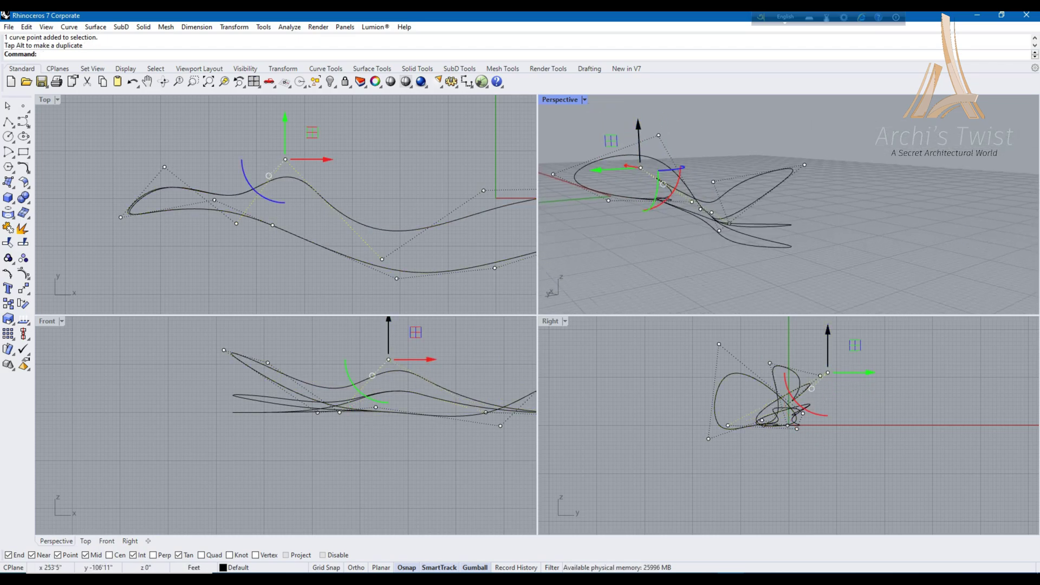
{"action": "left_click_drag", "start_coordinate": [663, 185], "coordinate": [664, 186]}
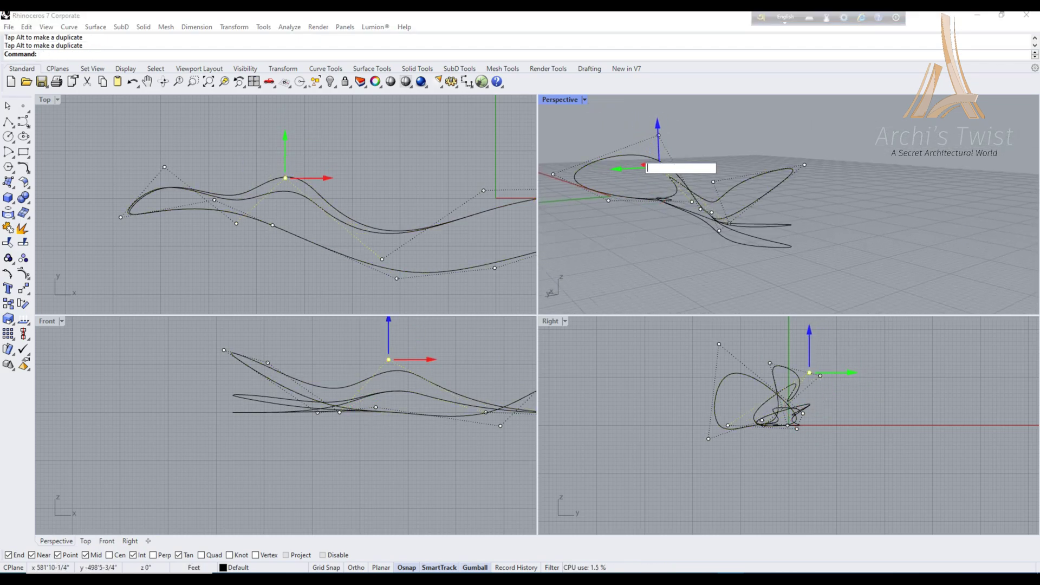
{"action": "key", "text": "Escape"}
{"action": "right_click_drag", "start_coordinate": [705, 228], "coordinate": [677, 238]}
Move a chosen curve point upward by an exact typed distance
{"action": "left_click", "coordinate": [382, 240]}
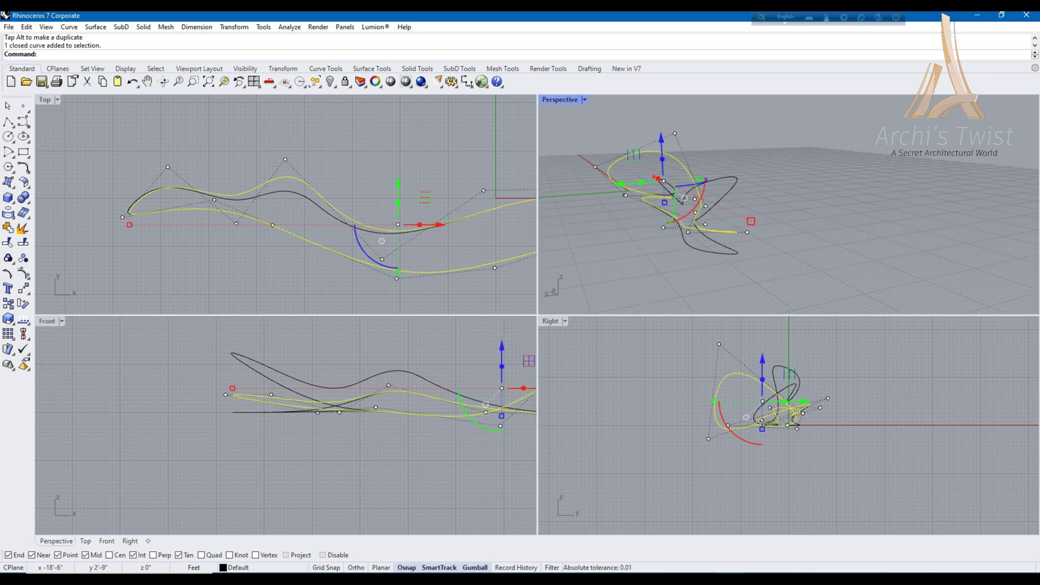
{"action": "left_click", "coordinate": [626, 184]}
{"action": "left_click", "coordinate": [669, 223]}
{"action": "left_click", "coordinate": [624, 161]}
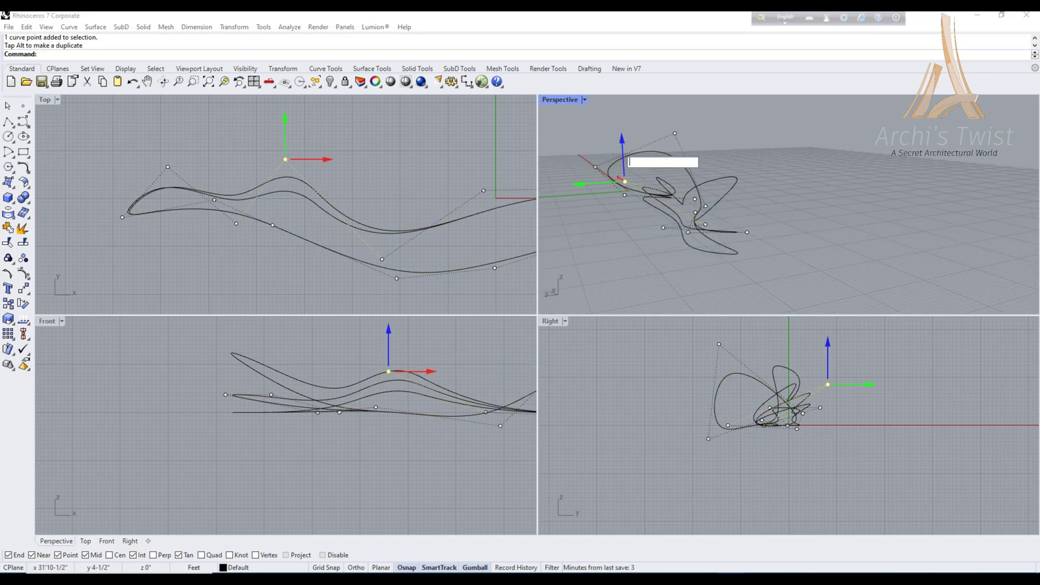
{"action": "key", "text": "Escape"}
Raise another control point to lift a strand upward
{"action": "left_click", "coordinate": [382, 241]}
{"action": "right_click_drag", "start_coordinate": [704, 227], "coordinate": [682, 203]}
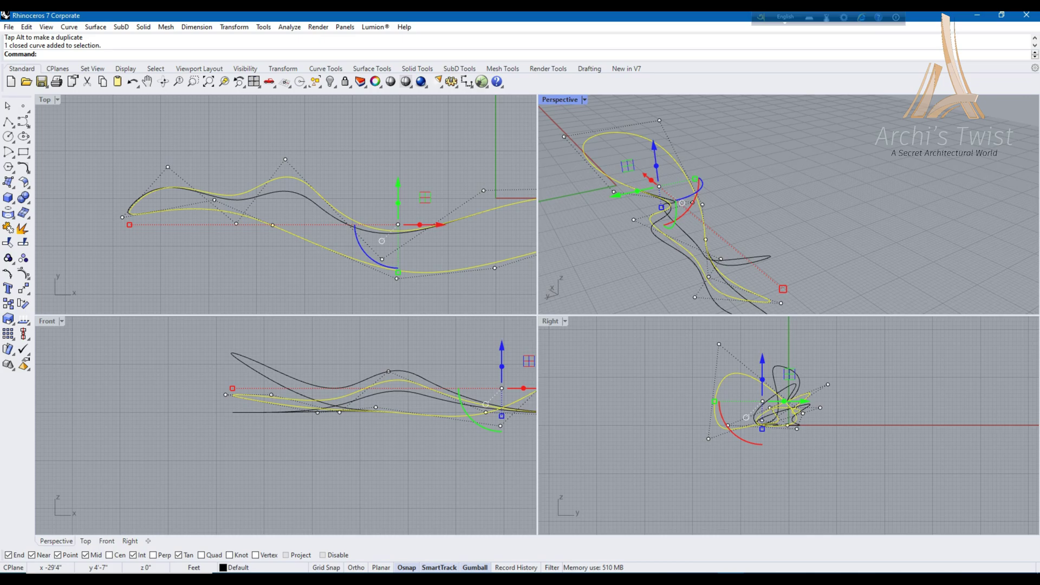
{"action": "left_click", "coordinate": [285, 160]}
{"action": "left_click_drag", "start_coordinate": [286, 160], "coordinate": [286, 131]}
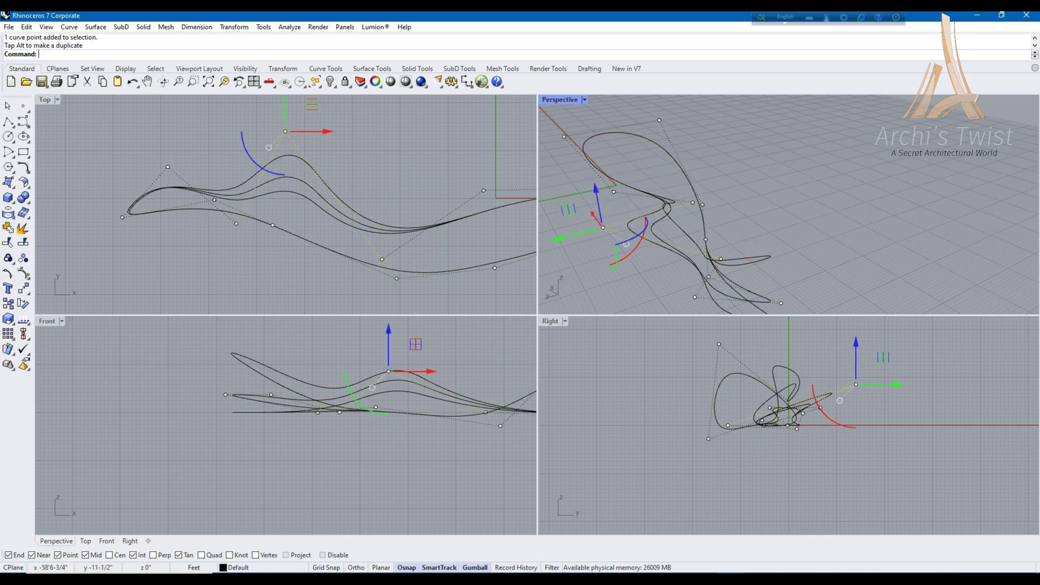
{"action": "right_click_drag", "start_coordinate": [683, 203], "coordinate": [705, 212]}
{"action": "key", "text": "Escape"}
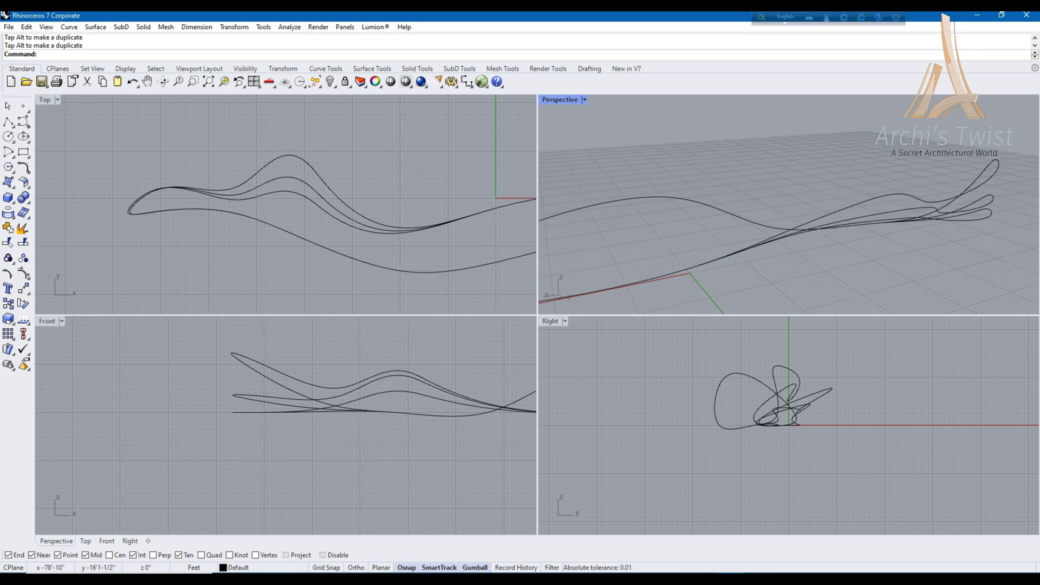
Show control points on all curves and window-select points, undoing accidental moves
{"action": "key", "text": "ctrl+z"}
{"action": "key", "text": "ctrl+z"}
{"action": "key", "text": "ctrl+z"}
{"action": "key", "text": "ctrl+a"}
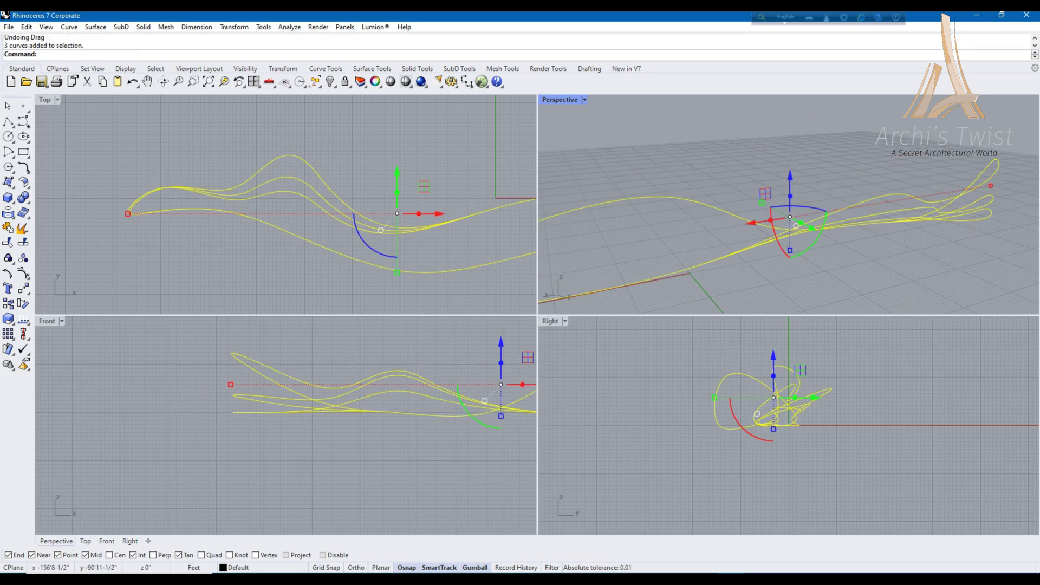
{"action": "right_click_drag", "start_coordinate": [705, 211], "coordinate": [780, 214]}
{"action": "key", "text": "Escape"}
{"action": "key", "text": "ctrl+a"}
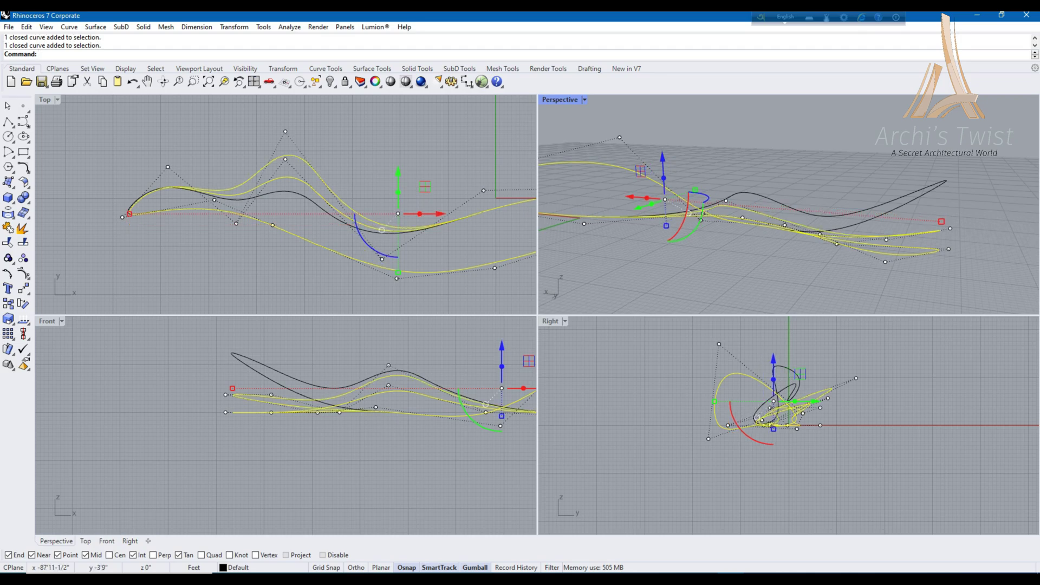
{"action": "left_click_drag", "start_coordinate": [685, 214], "coordinate": [849, 139]}
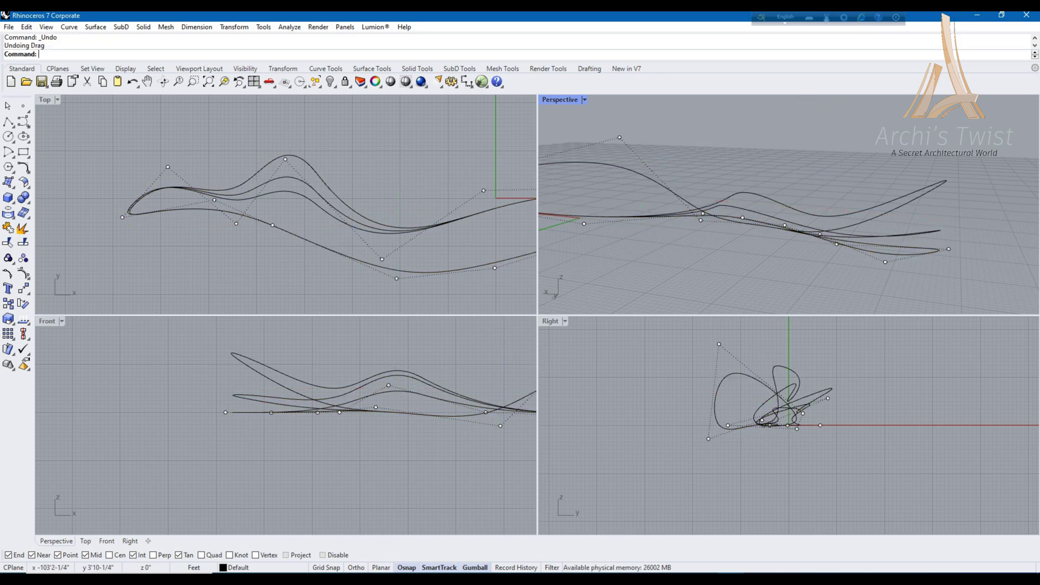
{"action": "key", "text": "F10"}
{"action": "scroll", "coordinate": [789, 205], "scroll_direction": "up", "scroll_amount": 3}
{"action": "scroll", "coordinate": [789, 205], "scroll_direction": "down", "scroll_amount": 5}
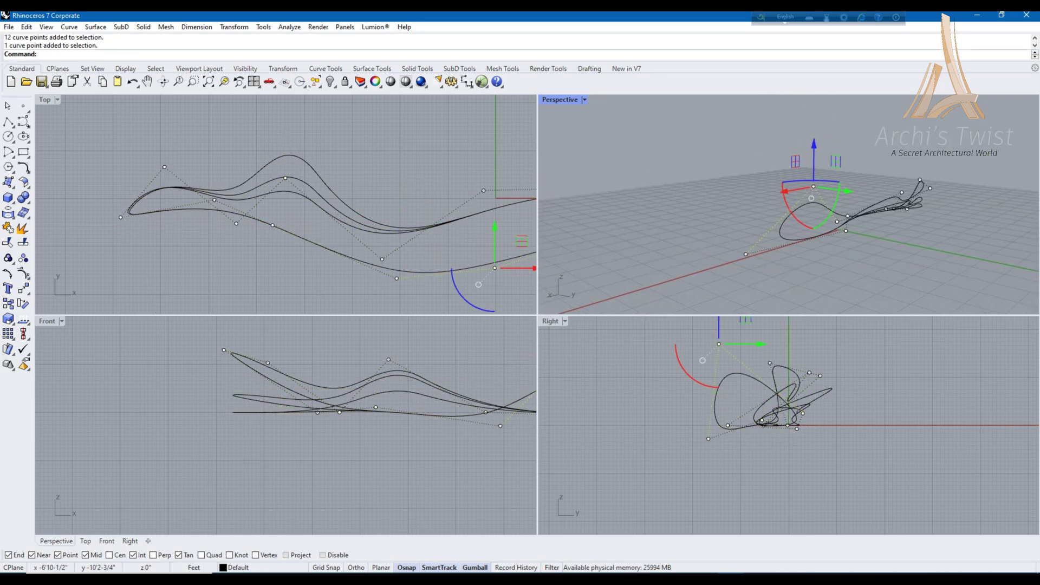
{"action": "left_click_drag", "start_coordinate": [737, 171], "coordinate": [940, 263], "text": "shift"}
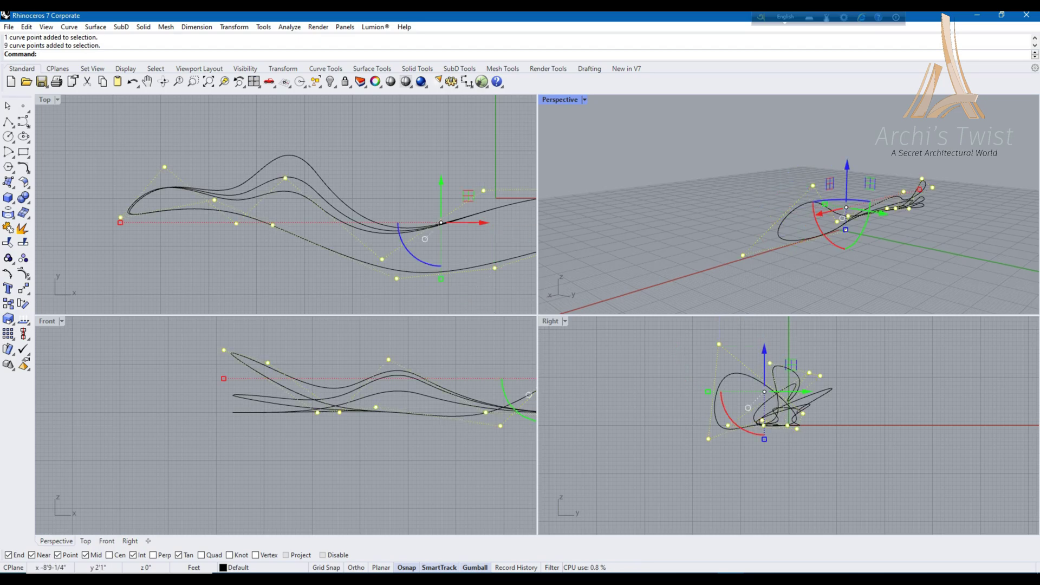
{"action": "key", "text": "ctrl+z"}
{"action": "key", "text": "Escape"}
Raise points of one overlapping closed curve, undoing a point move and scaling
{"action": "left_click", "coordinate": [840, 216]}
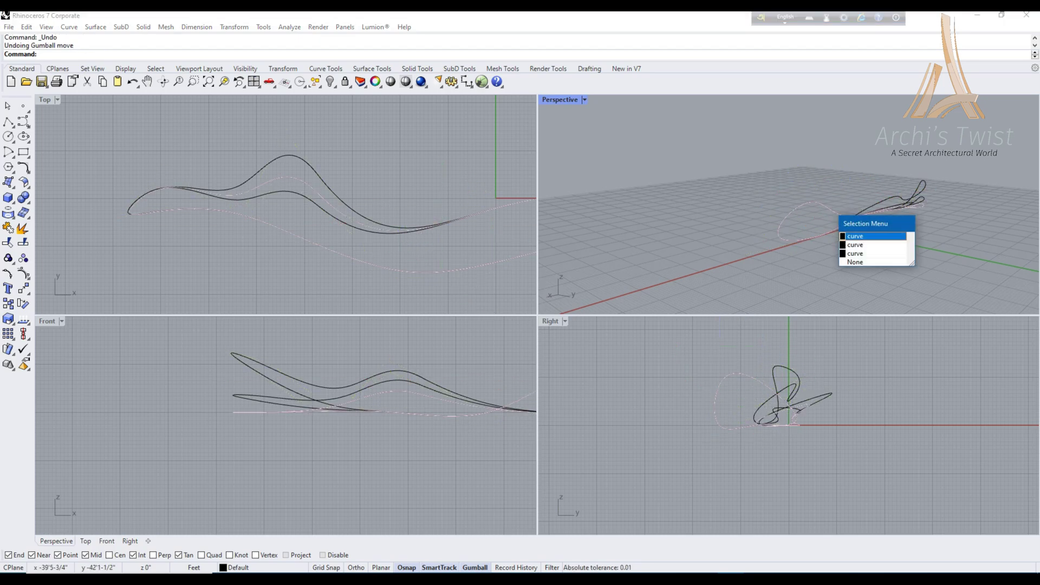
{"action": "left_click", "coordinate": [864, 232]}
{"action": "left_click_drag", "start_coordinate": [812, 185], "coordinate": [783, 179], "text": "shift"}
{"action": "key", "text": "ctrl+z"}
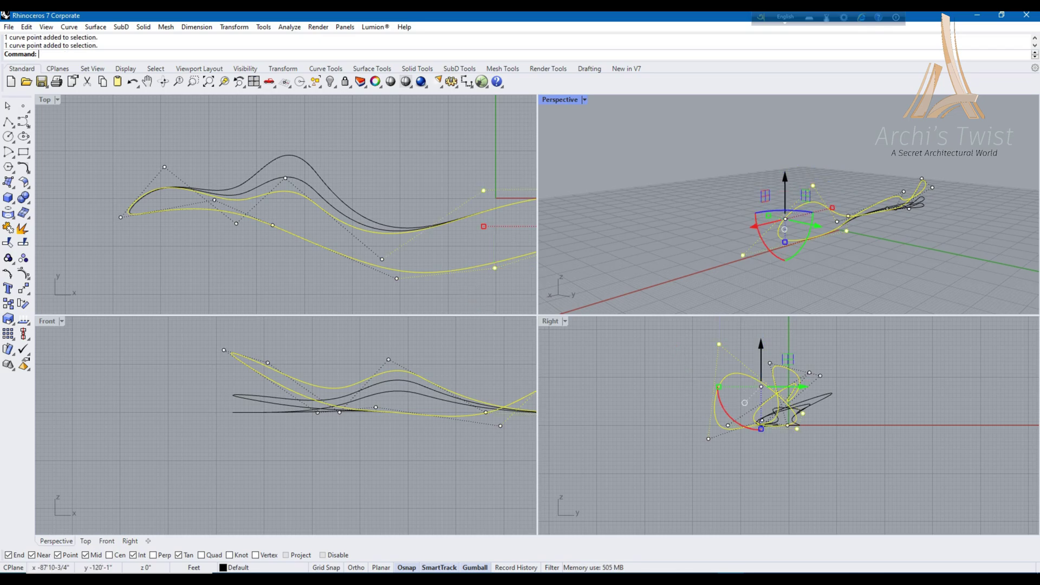
{"action": "left_click_drag", "start_coordinate": [785, 184], "coordinate": [785, 165]}
{"action": "right_click_drag", "start_coordinate": [785, 165], "coordinate": [753, 179]}
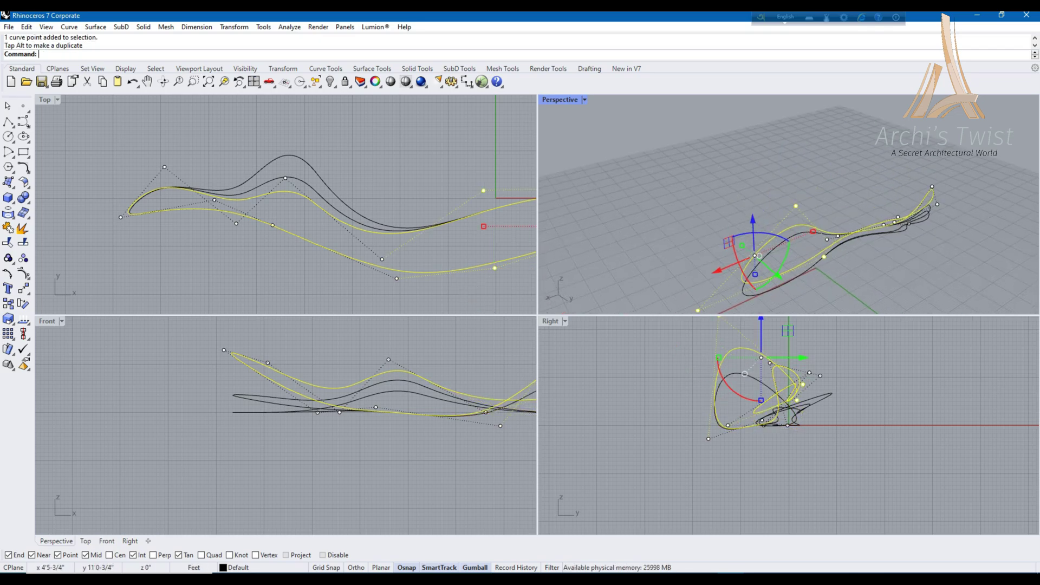
{"action": "left_click_drag", "start_coordinate": [769, 268], "coordinate": [747, 249]}
{"action": "key", "text": "ctrl+z"}
Select a different overlapping curve and stretch its points along x
{"action": "left_click", "coordinate": [814, 239]}
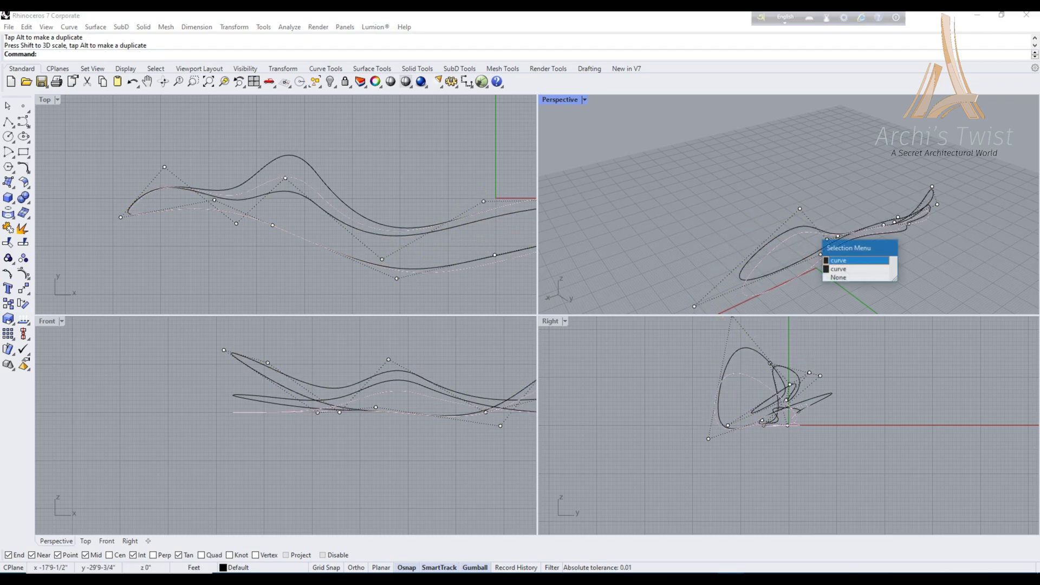
{"action": "left_click", "coordinate": [837, 269]}
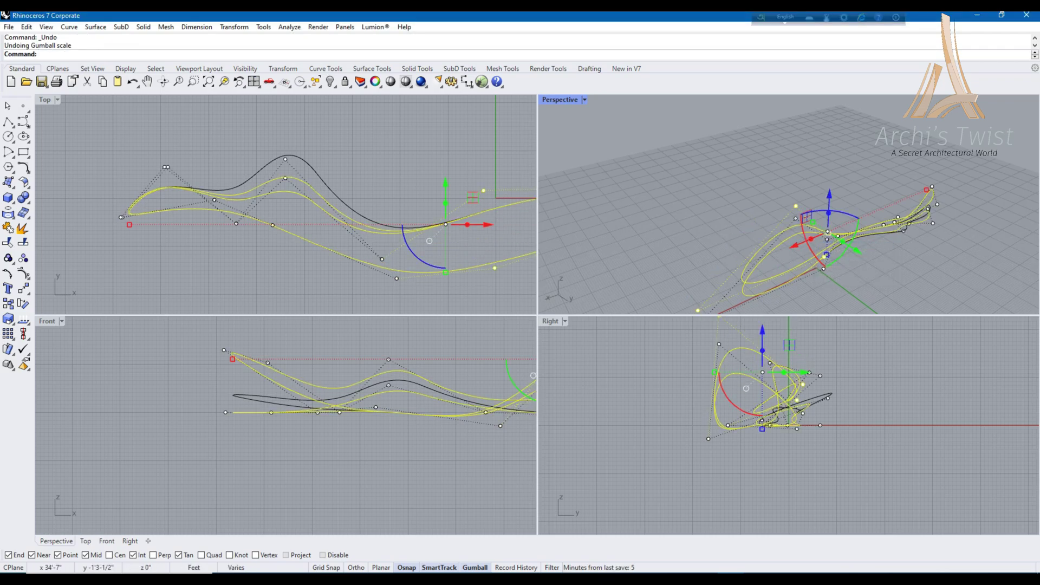
{"action": "key", "text": "ctrl+z"}
{"action": "left_click", "coordinate": [759, 256], "text": "ctrl"}
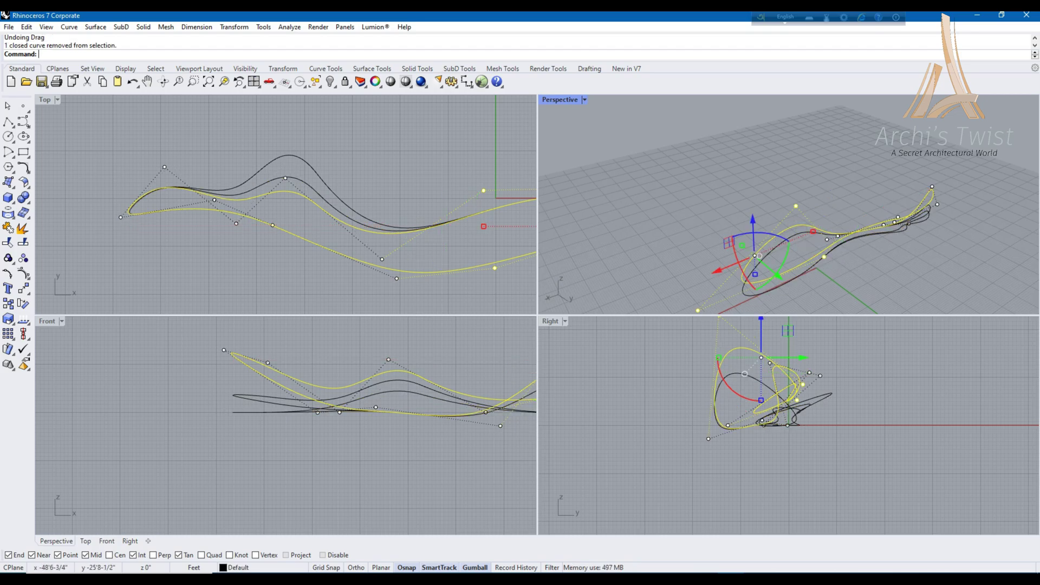
{"action": "left_click_drag", "start_coordinate": [729, 242], "coordinate": [721, 245]}
{"action": "left_click_drag", "start_coordinate": [792, 240], "coordinate": [789, 239]}
Scale and move the selected curve points into new positions
{"action": "right_click_drag", "start_coordinate": [789, 238], "coordinate": [744, 213]}
{"action": "scroll", "coordinate": [797, 233], "scroll_direction": "up", "scroll_amount": 4}
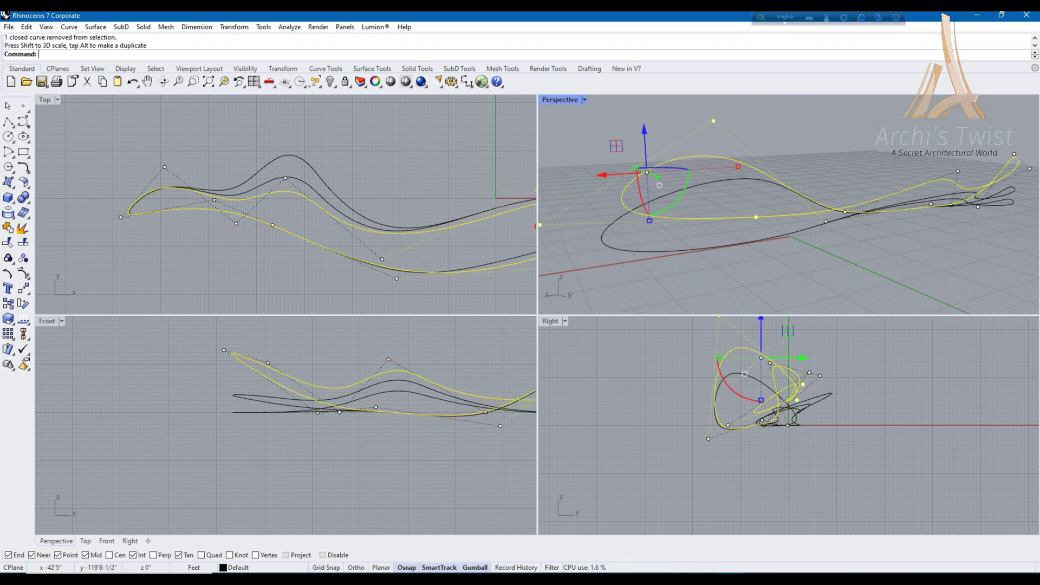
{"action": "left_click_drag", "start_coordinate": [728, 168], "coordinate": [727, 168]}
{"action": "right_click_drag", "start_coordinate": [727, 168], "coordinate": [634, 192]}
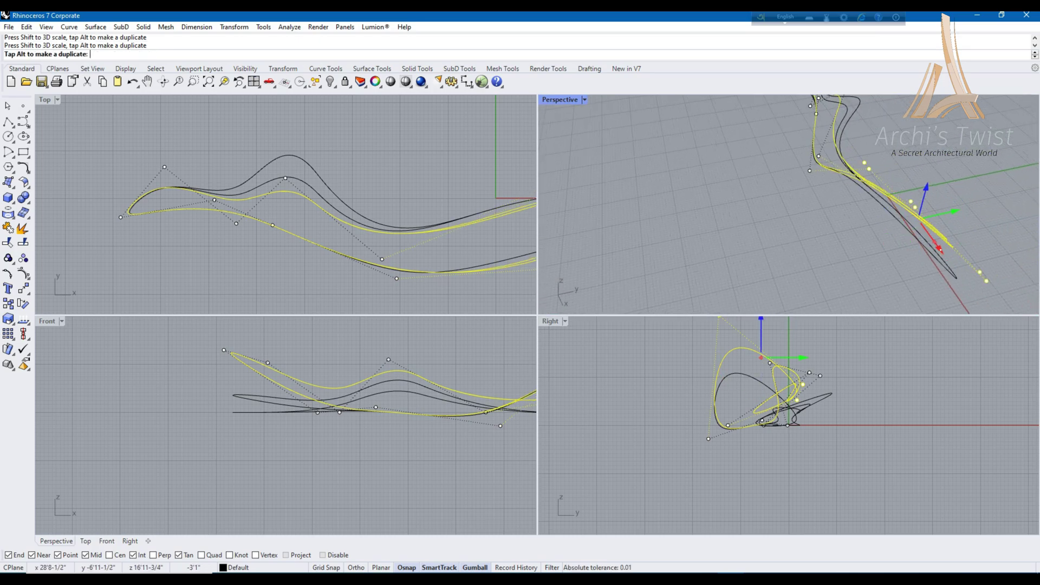
{"action": "left_click_drag", "start_coordinate": [940, 249], "coordinate": [940, 248]}
{"action": "right_click_drag", "start_coordinate": [785, 217], "coordinate": [639, 184]}
{"action": "key", "text": "Escape"}
Pull a single control point of one profile curve outward to form a raised peak
{"action": "left_click", "coordinate": [705, 222]}
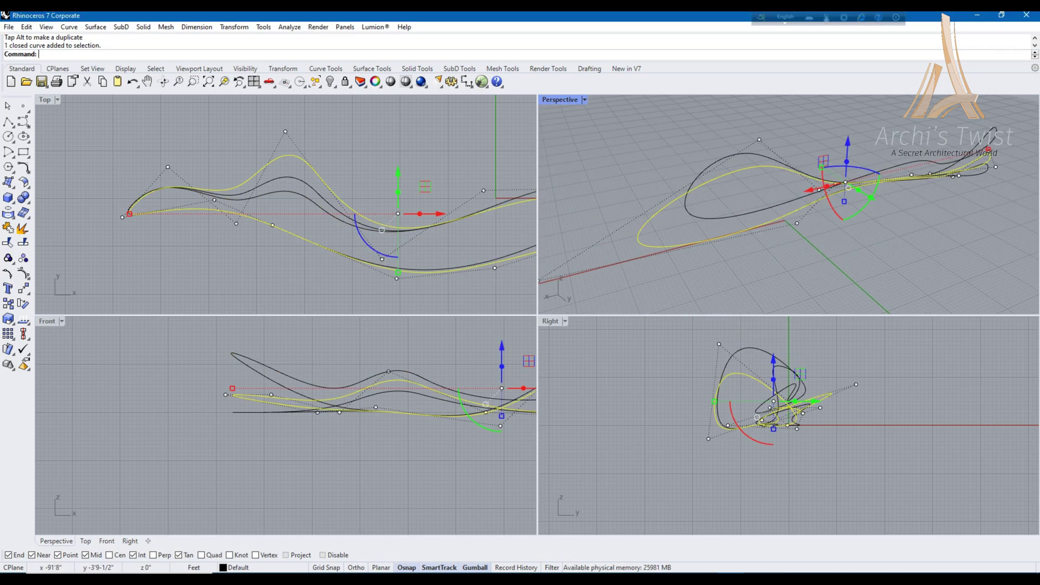
{"action": "right_click_drag", "start_coordinate": [704, 217], "coordinate": [748, 211]}
{"action": "left_click", "coordinate": [659, 186]}
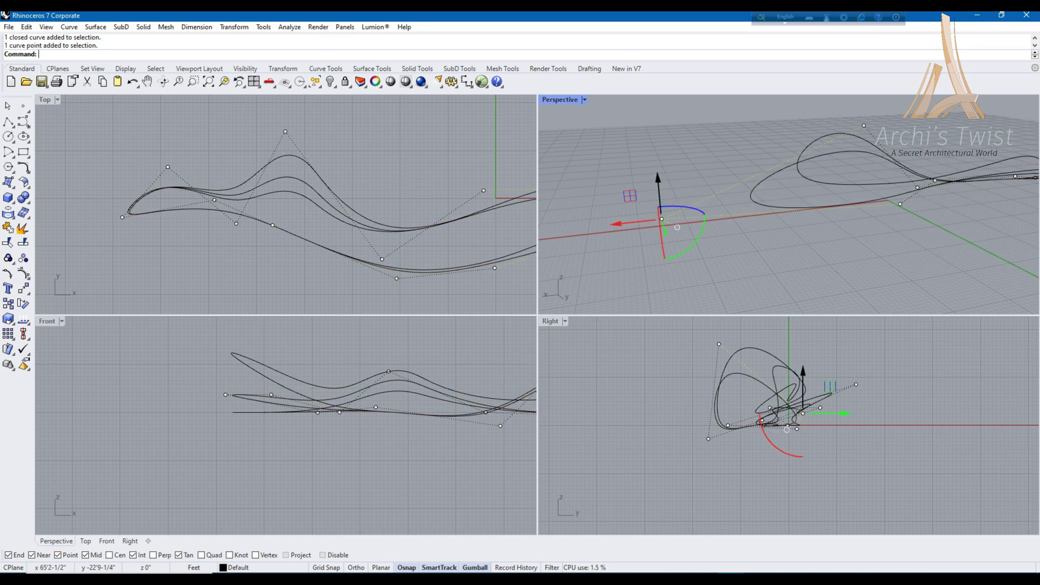
{"action": "left_click_drag", "start_coordinate": [659, 185], "coordinate": [586, 191]}
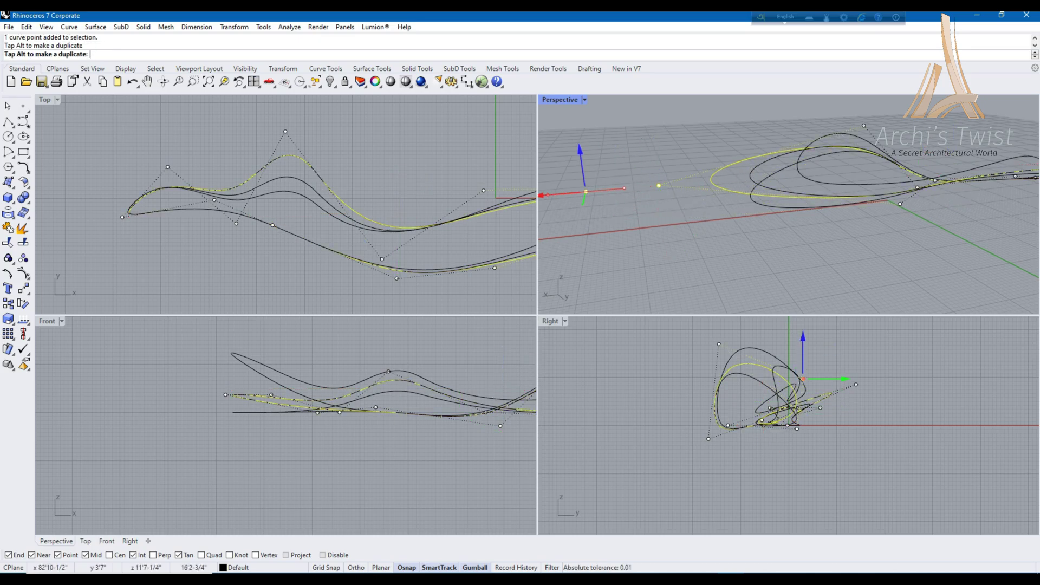
{"action": "left_click", "coordinate": [326, 247]}
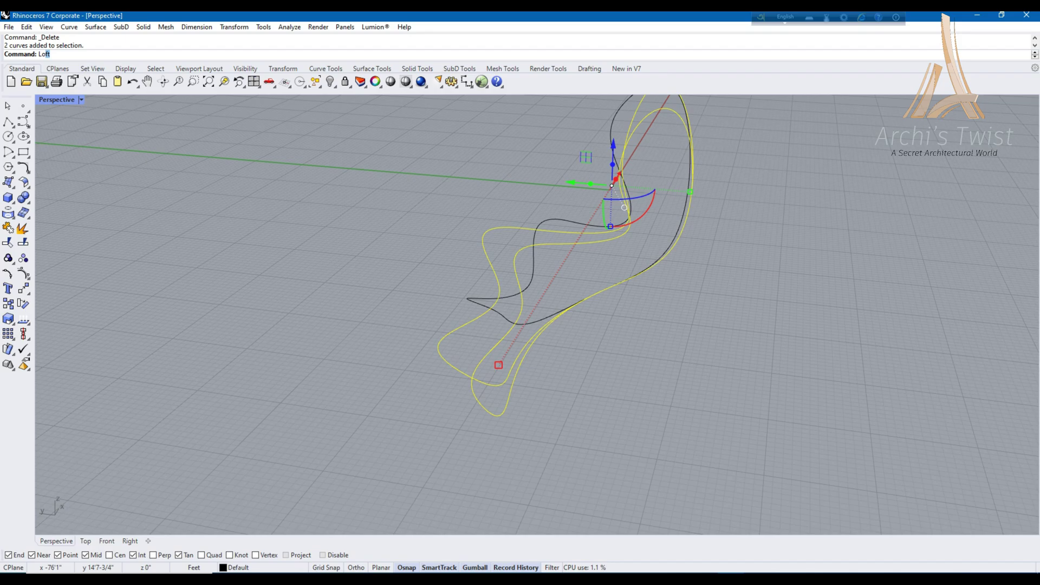
Loft the closed curves into a ribbon, accepting seams and Normal style
{"action": "key", "text": "Return"}
{"action": "key", "text": "Return"}
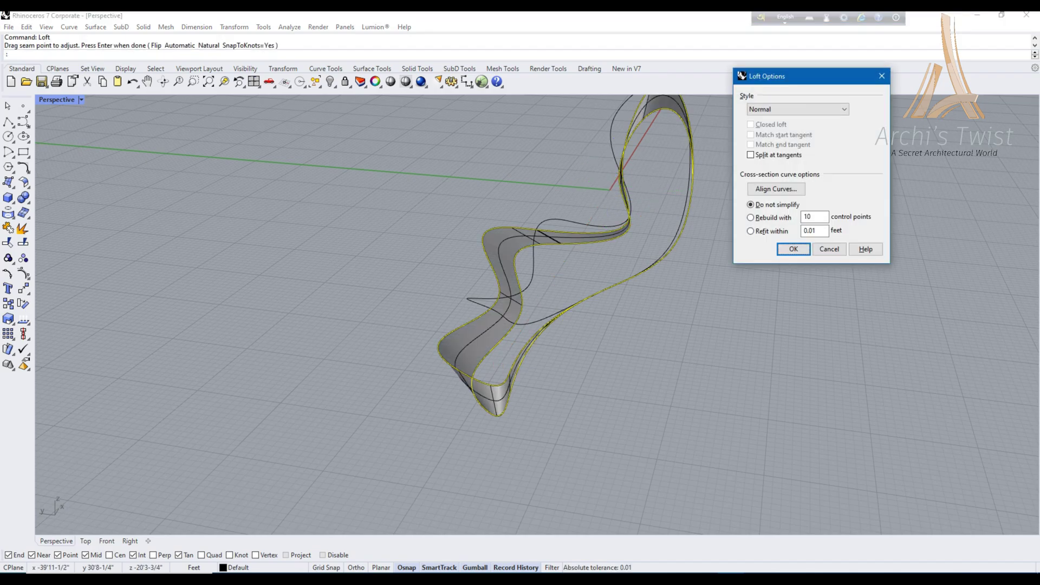
{"action": "key", "text": "Return"}
{"action": "right_click_drag", "start_coordinate": [542, 217], "coordinate": [601, 198]}
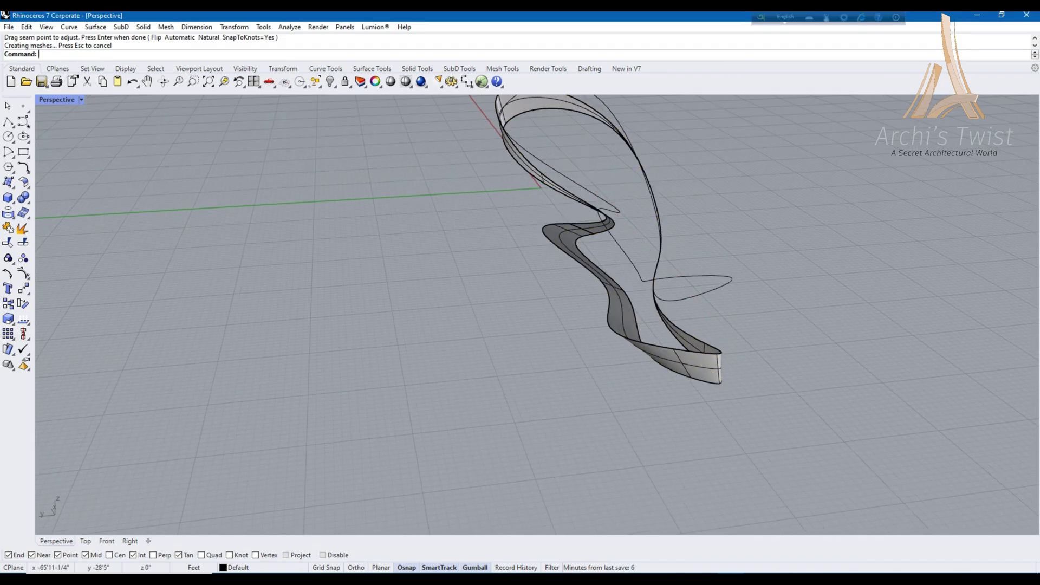
{"action": "left_click", "coordinate": [681, 355]}
{"action": "left_click", "coordinate": [705, 365]}
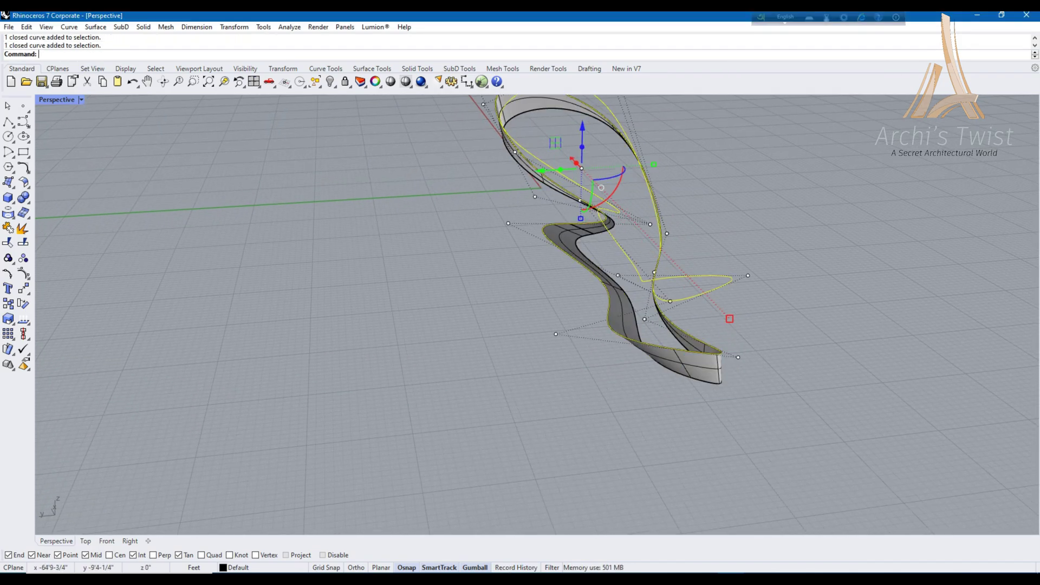
{"action": "key", "text": "Return"}
{"action": "key", "text": "Return"}
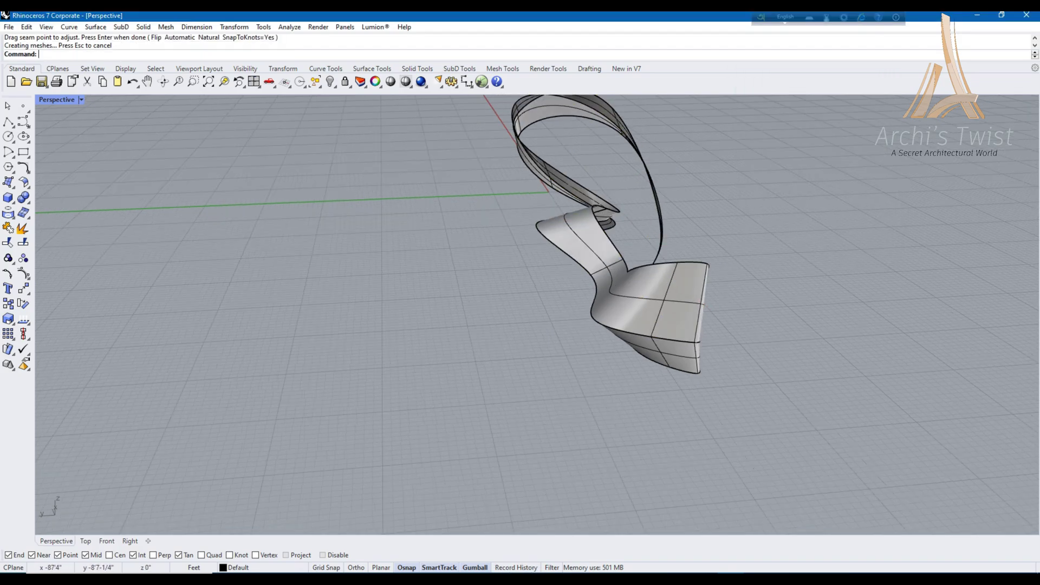
{"action": "right_click_drag", "start_coordinate": [542, 217], "coordinate": [878, 187]}
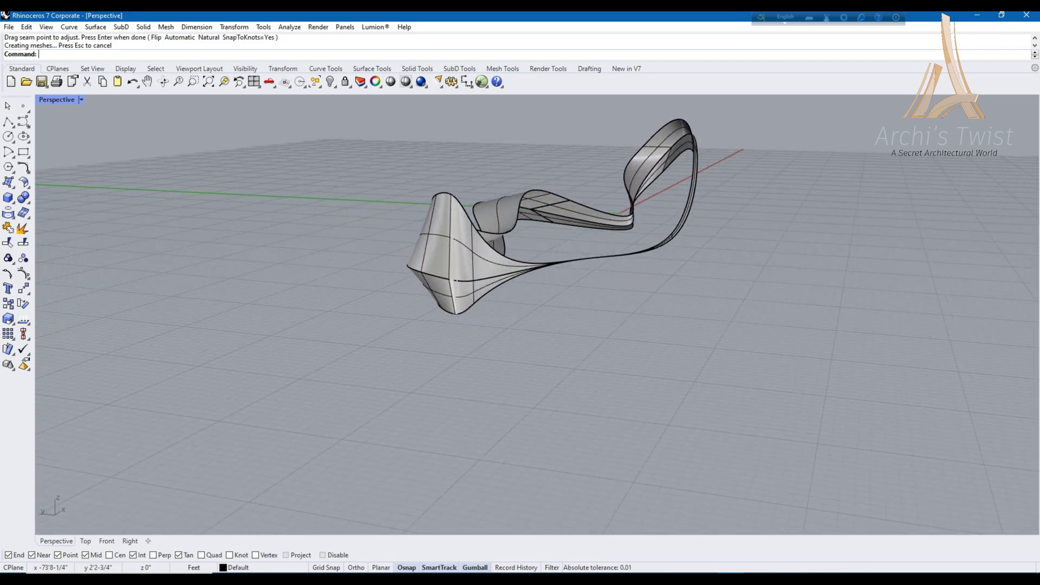
Move a control point of an inner profile curve by an exact distance to reshape the loft
{"action": "left_click", "coordinate": [486, 289]}
{"action": "left_click", "coordinate": [504, 309]}
{"action": "right_click_drag", "start_coordinate": [504, 309], "coordinate": [482, 336]}
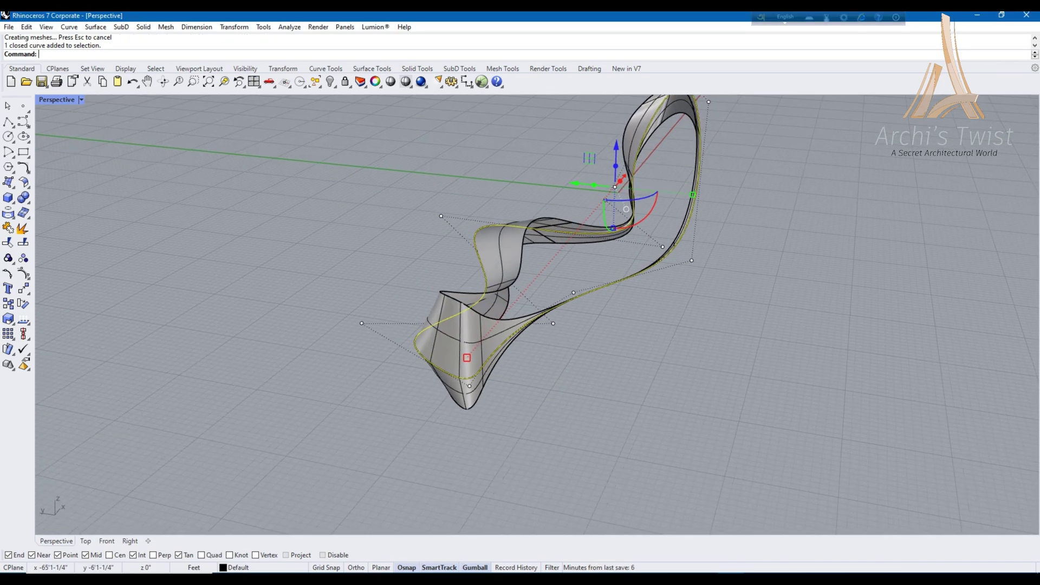
{"action": "left_click", "coordinate": [553, 323]}
{"action": "left_click_drag", "start_coordinate": [534, 321], "coordinate": [537, 322]}
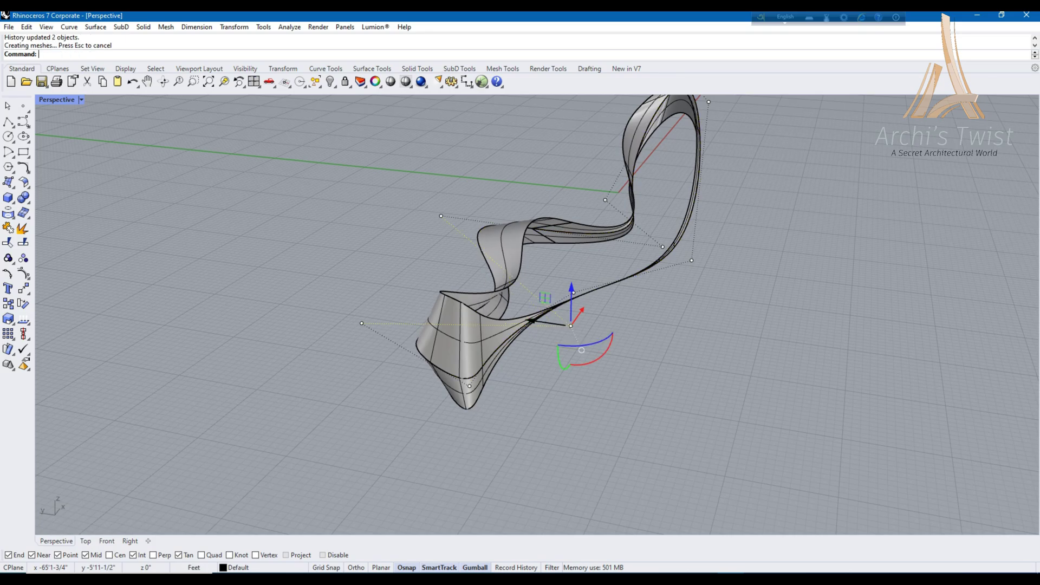
{"action": "right_click_drag", "start_coordinate": [537, 323], "coordinate": [640, 244]}
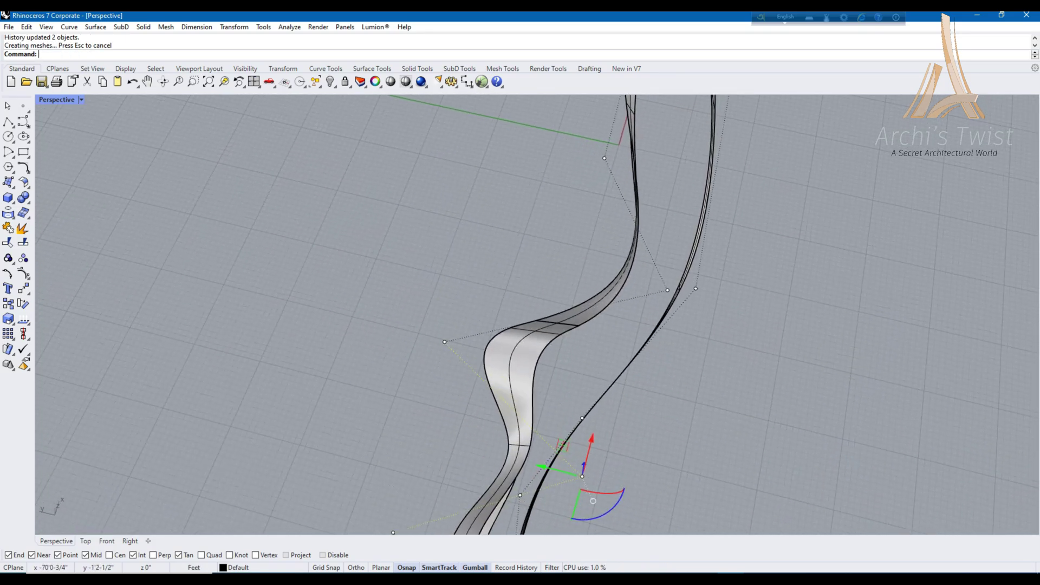
{"action": "right_click_drag", "start_coordinate": [519, 485], "coordinate": [506, 462]}
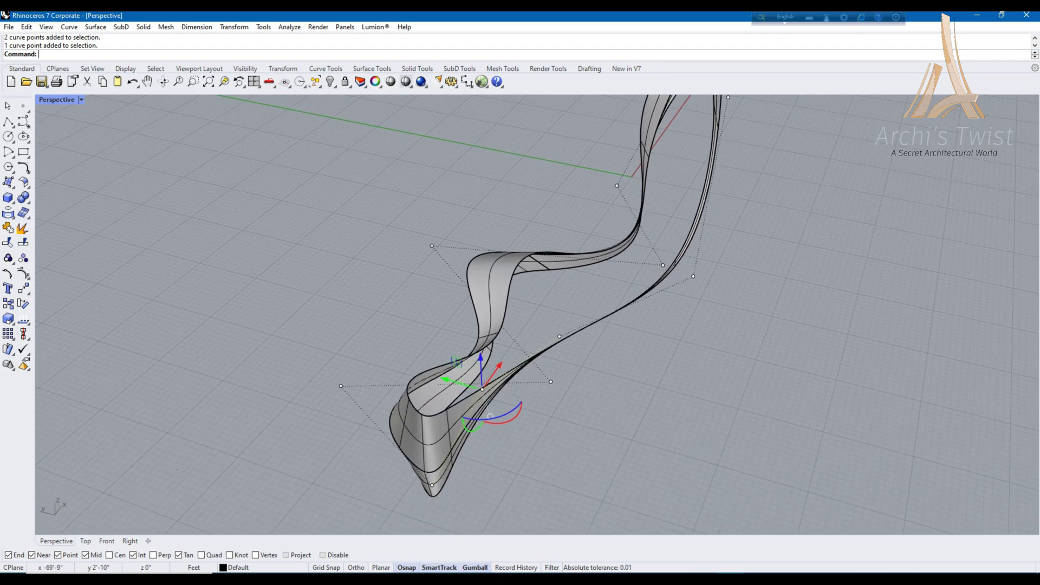
{"action": "left_click", "coordinate": [457, 382]}
{"action": "key", "text": "Escape"}
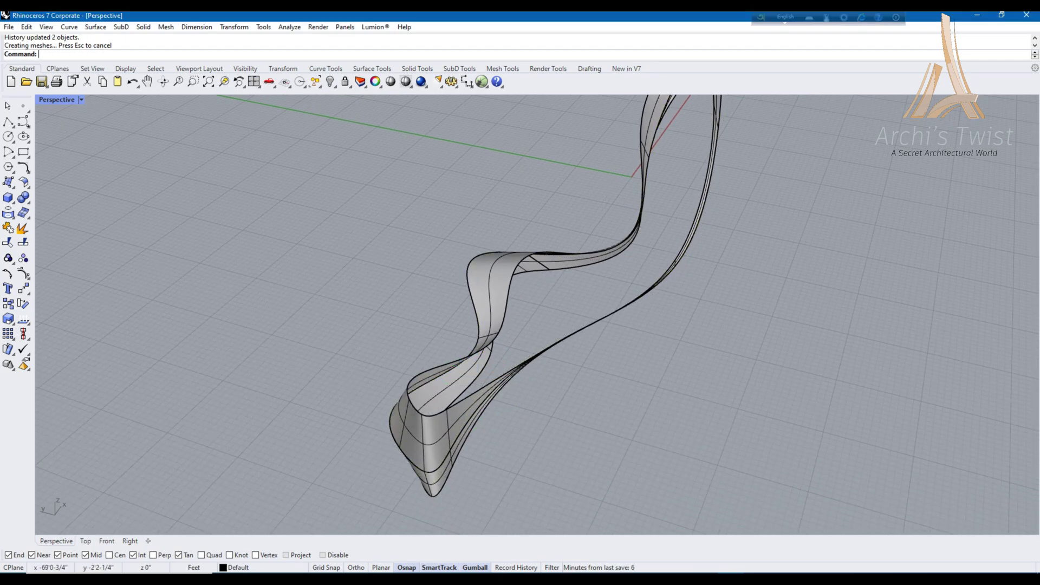
Move two control points of a lower curve to stretch the loft into a long, low wave
{"action": "left_click", "coordinate": [504, 406]}
{"action": "left_click", "coordinate": [523, 426]}
{"action": "right_click_drag", "start_coordinate": [542, 380], "coordinate": [547, 353]}
{"action": "left_click", "coordinate": [555, 436]}
{"action": "left_click", "coordinate": [350, 458], "text": "shift"}
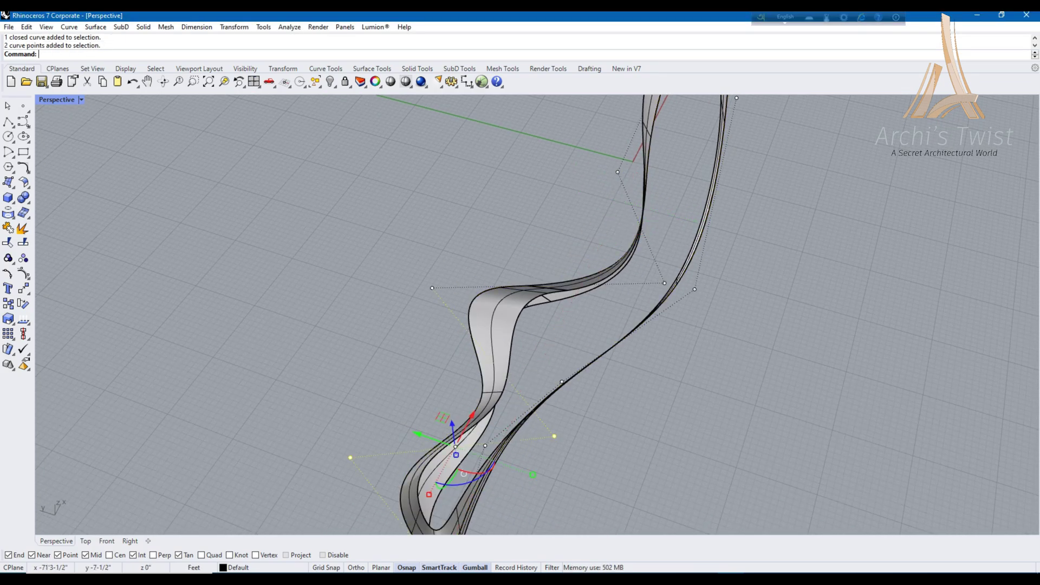
{"action": "left_click_drag", "start_coordinate": [485, 446], "coordinate": [466, 401]}
{"action": "right_click_drag", "start_coordinate": [466, 401], "coordinate": [319, 303]}
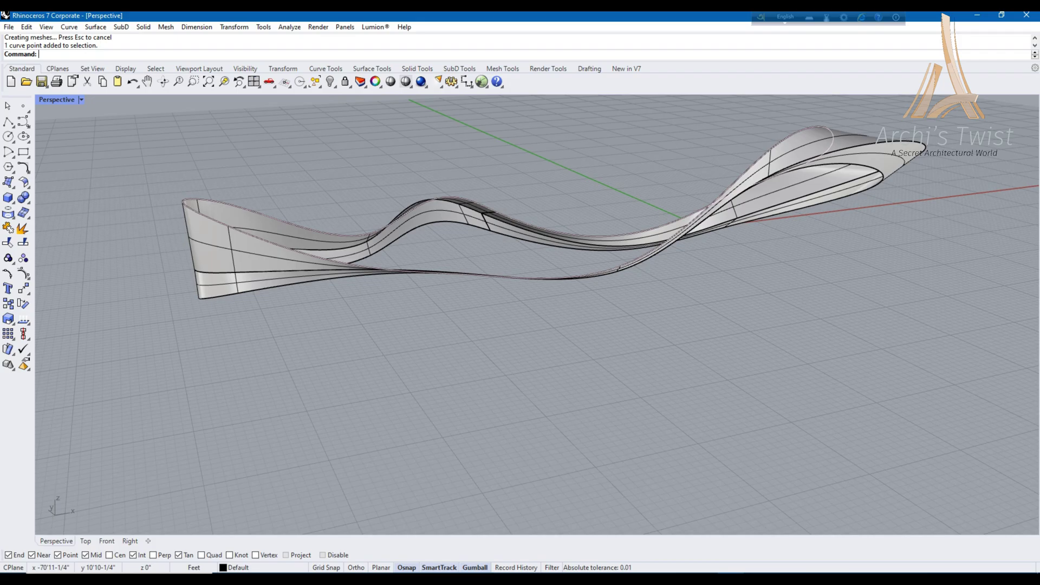
Reposition one closed profile curve slightly to update the lofted ribbon
{"action": "left_click", "coordinate": [542, 238]}
{"action": "left_click", "coordinate": [434, 267]}
{"action": "left_click_drag", "start_coordinate": [434, 267], "coordinate": [433, 255]}
{"action": "right_click_drag", "start_coordinate": [433, 254], "coordinate": [385, 223]}
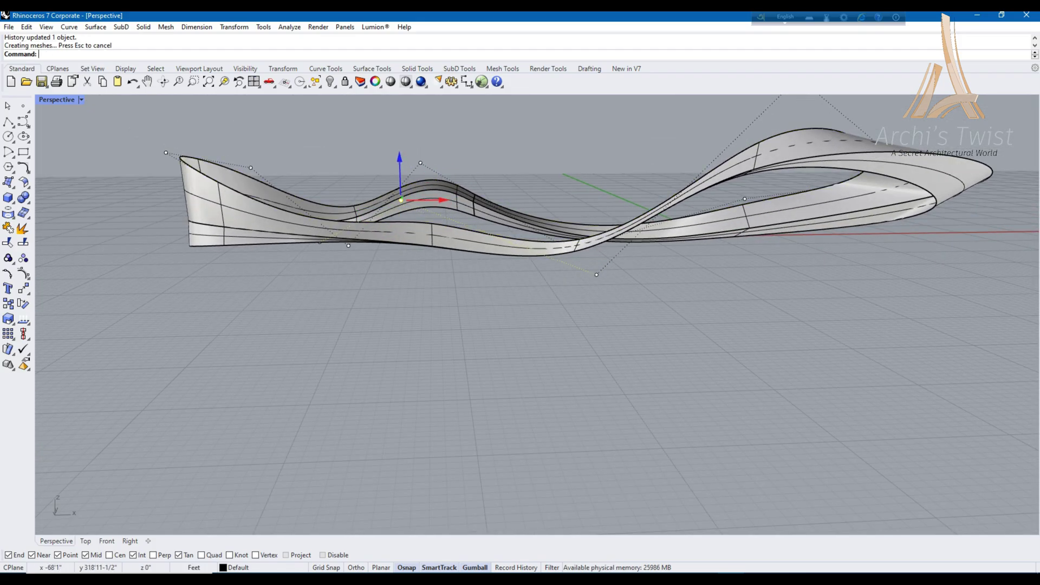
Raise a control point of another profile curve to tighten the twist near the narrow end
{"action": "left_click", "coordinate": [334, 243]}
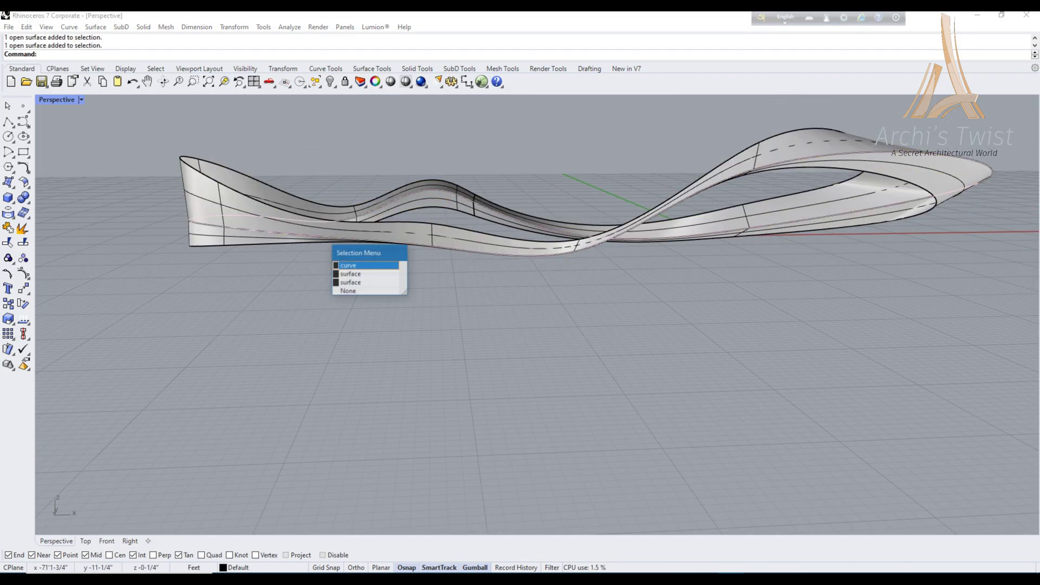
{"action": "left_click", "coordinate": [352, 271]}
{"action": "right_click_drag", "start_coordinate": [352, 271], "coordinate": [380, 282]}
{"action": "left_click", "coordinate": [403, 279]}
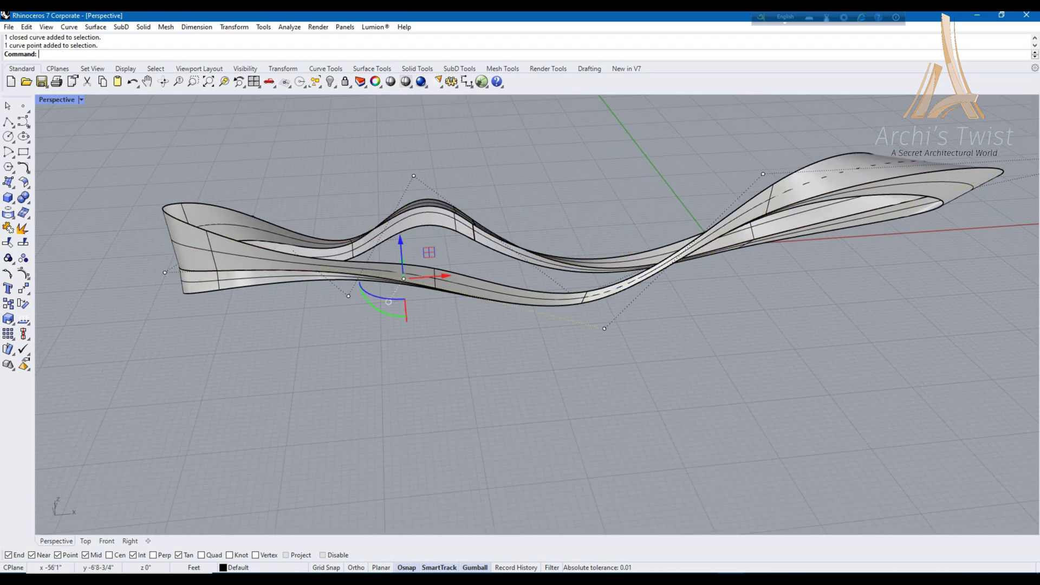
{"action": "left_click_drag", "start_coordinate": [402, 270], "coordinate": [406, 240]}
{"action": "right_click_drag", "start_coordinate": [407, 239], "coordinate": [394, 271]}
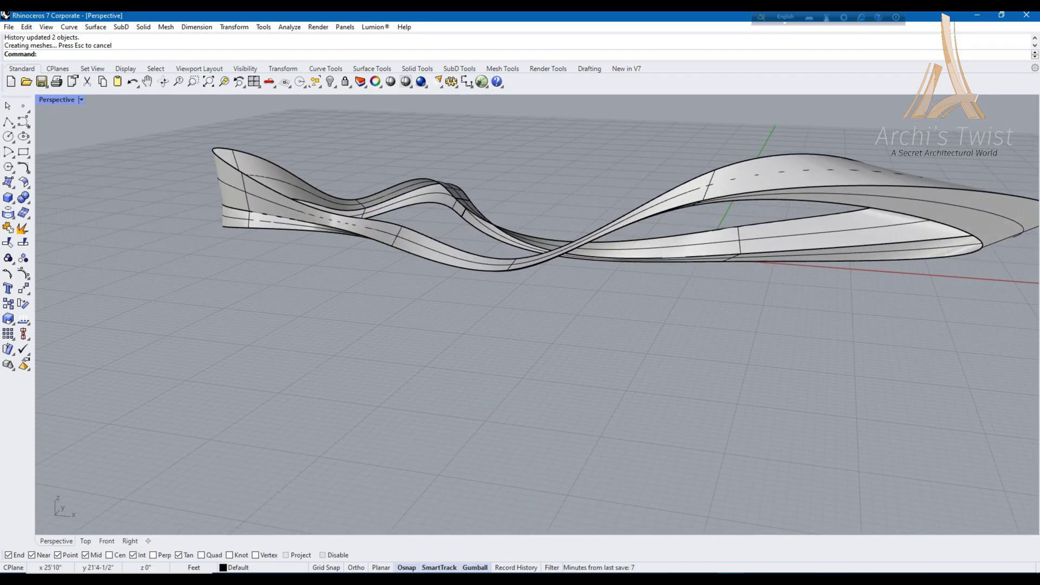
Fill the closed curve at the ribbon's right end with a Patch surface
{"action": "left_click", "coordinate": [891, 259]}
{"action": "left_click", "coordinate": [905, 269]}
{"action": "type", "text": "Patch"}
{"action": "key", "text": "Return"}
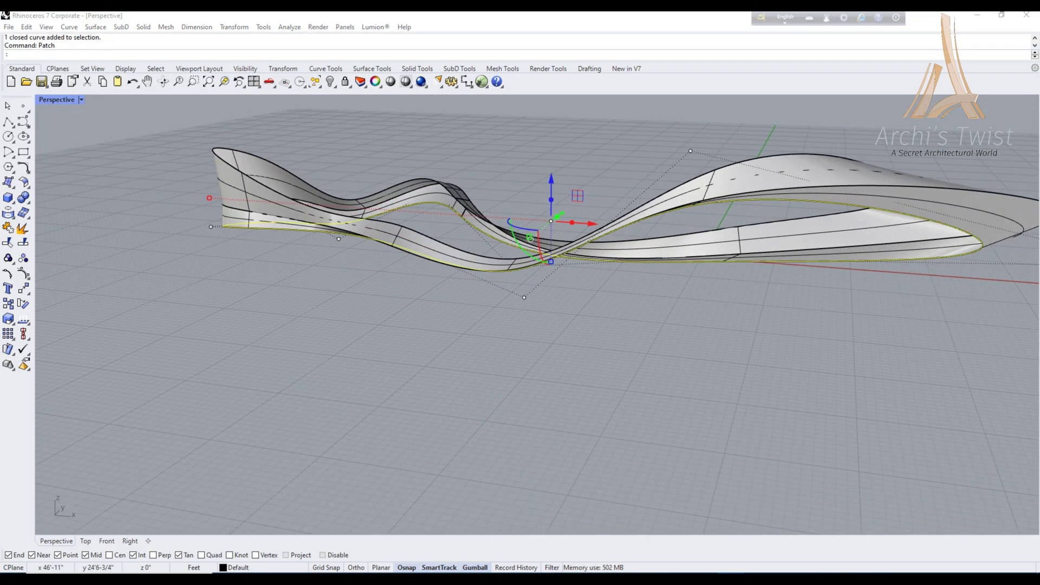
{"action": "right_click_drag", "start_coordinate": [520, 293], "coordinate": [444, 396]}
Patch the closed curve at the other end and set Perspective to Rendered display
{"action": "left_click", "coordinate": [536, 345]}
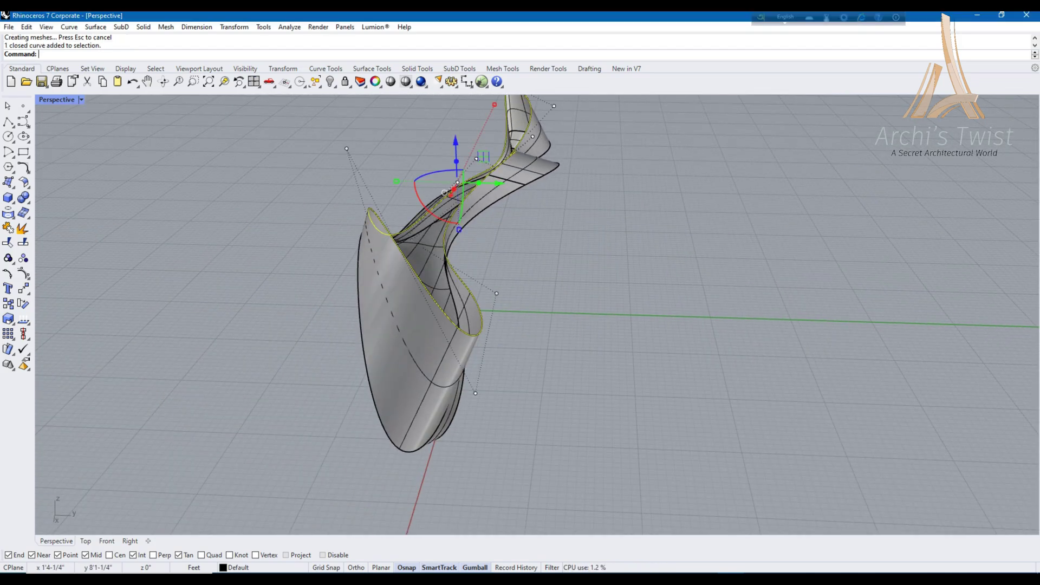
{"action": "type", "text": "Patch"}
{"action": "key", "text": "Return"}
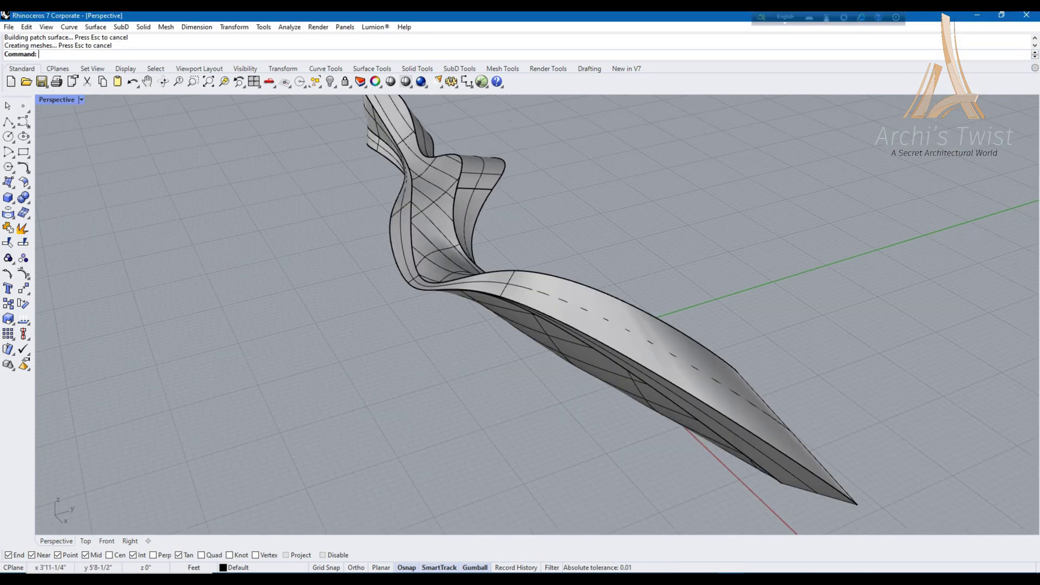
{"action": "right_click_drag", "start_coordinate": [521, 326], "coordinate": [758, 319]}
{"action": "left_click", "coordinate": [81, 100]}
{"action": "left_click", "coordinate": [60, 164]}
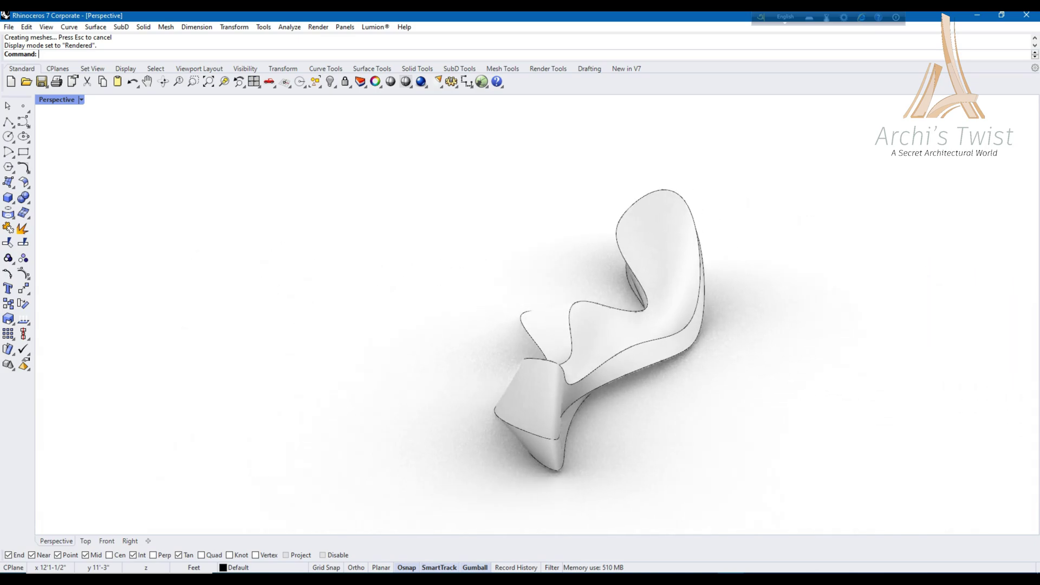
Select and delete the existing upper cap surface
{"action": "left_click", "coordinate": [661, 233]}
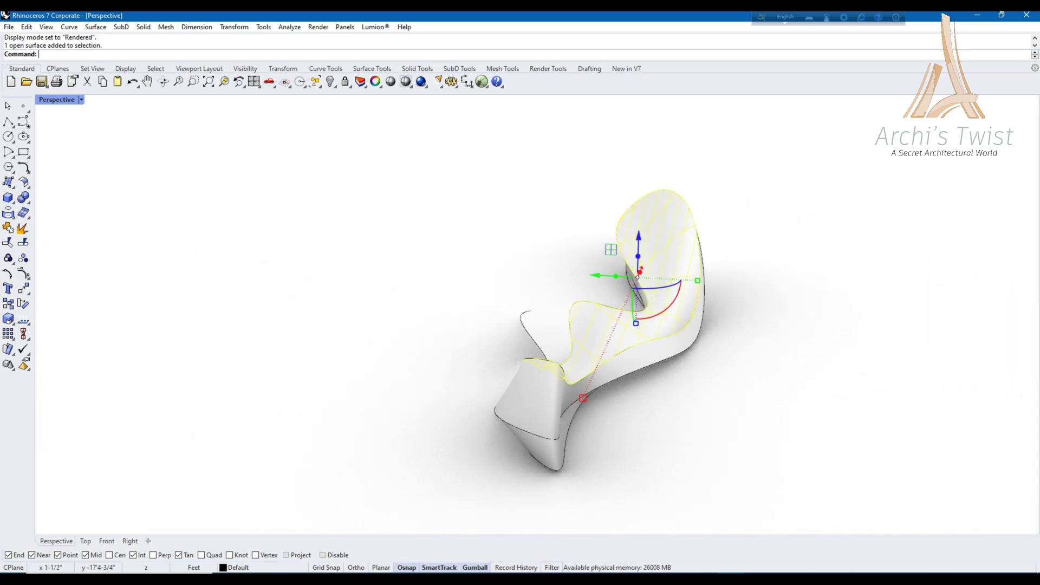
{"action": "right_click_drag", "start_coordinate": [661, 233], "coordinate": [574, 244]}
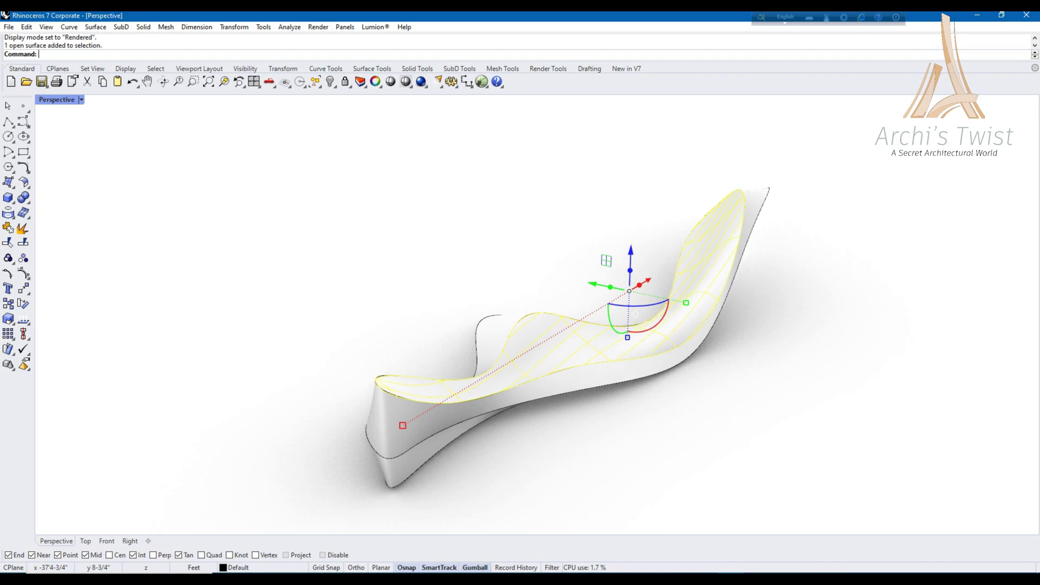
{"action": "key", "text": "Delete"}
Re-cap the leftover edge curve with a 40 by 10 span Patch and return to Shaded
{"action": "left_click", "coordinate": [599, 372]}
{"action": "left_click", "coordinate": [628, 395]}
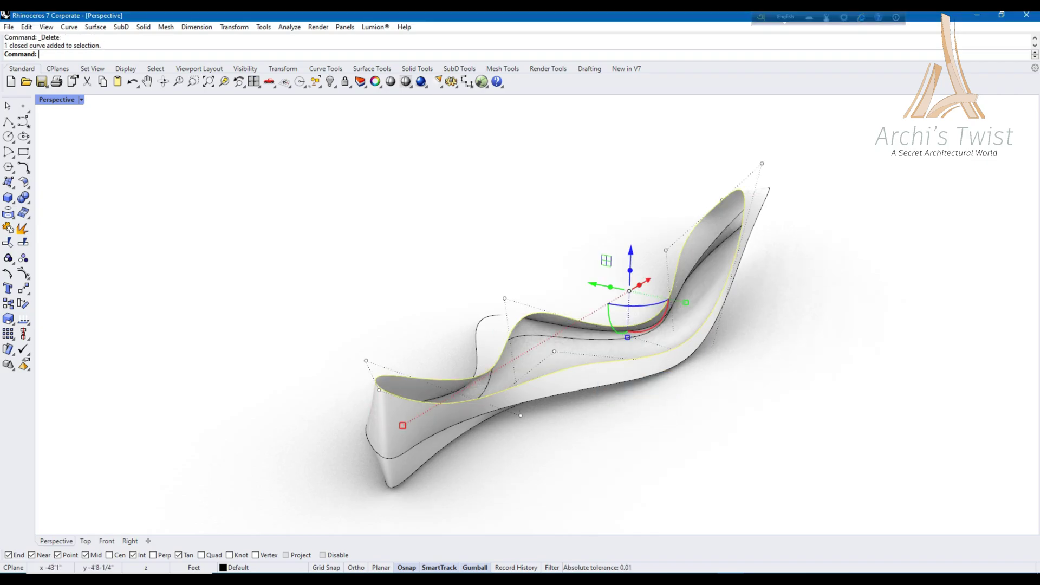
{"action": "type", "text": "Patch"}
{"action": "key", "text": "Return"}
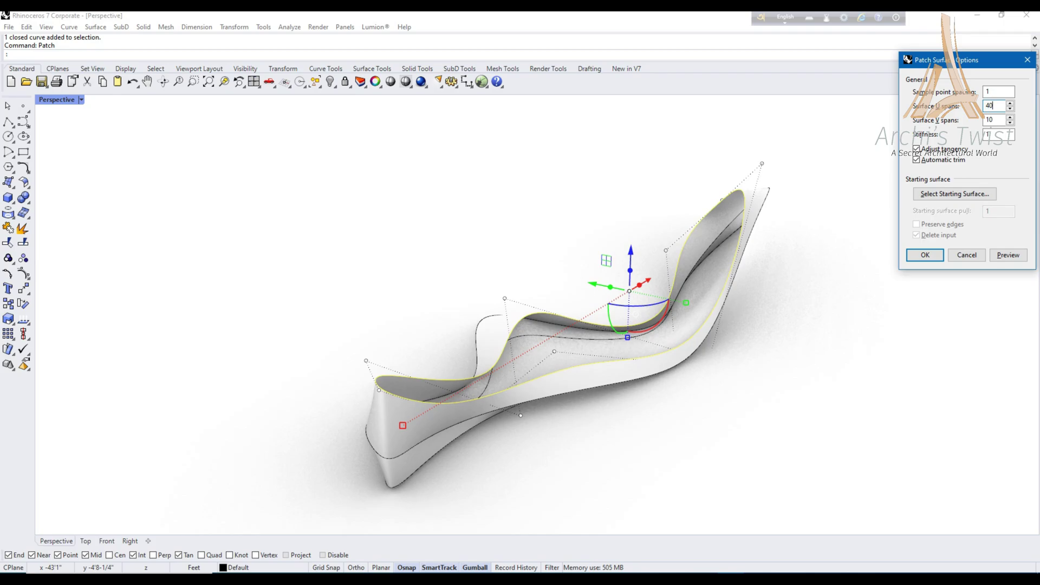
{"action": "key", "text": "Return"}
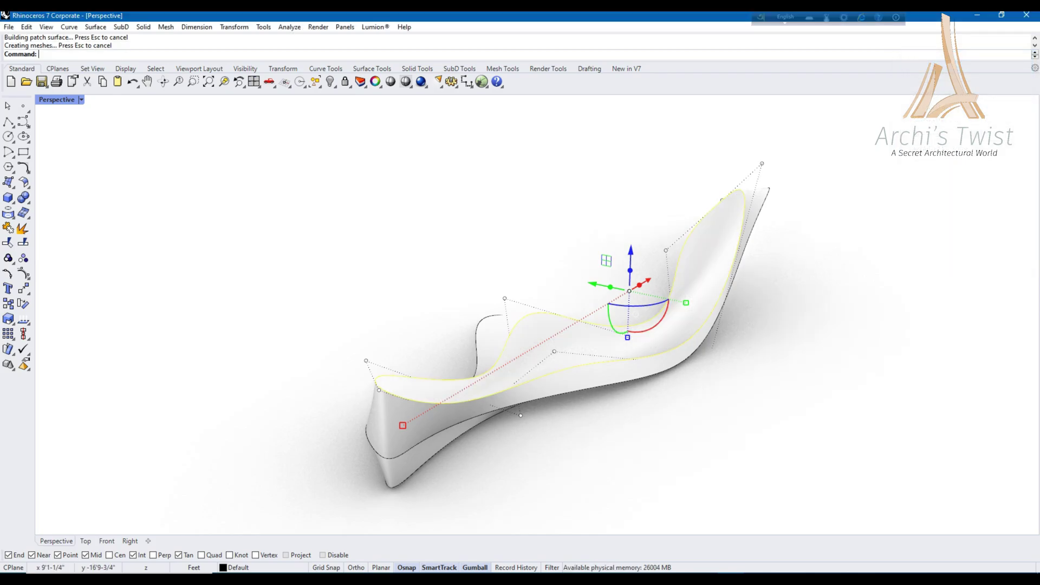
{"action": "left_click", "coordinate": [57, 100]}
{"action": "left_click", "coordinate": [60, 152]}
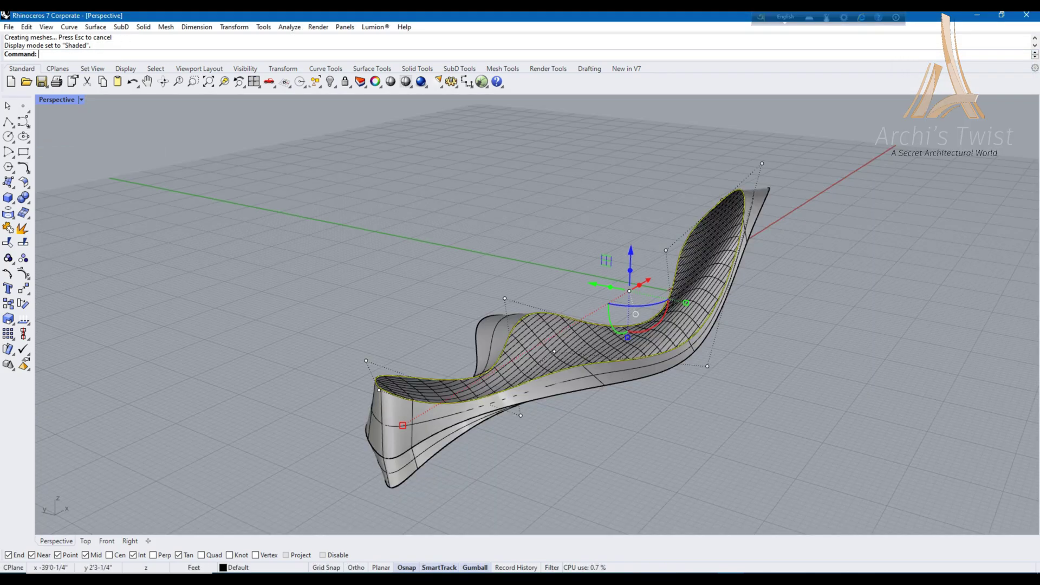
Extract the wireframe curves of the new patch surface with ExtractWireframe
{"action": "left_click", "coordinate": [569, 347]}
{"action": "key", "text": "Escape"}
{"action": "left_click", "coordinate": [569, 347]}
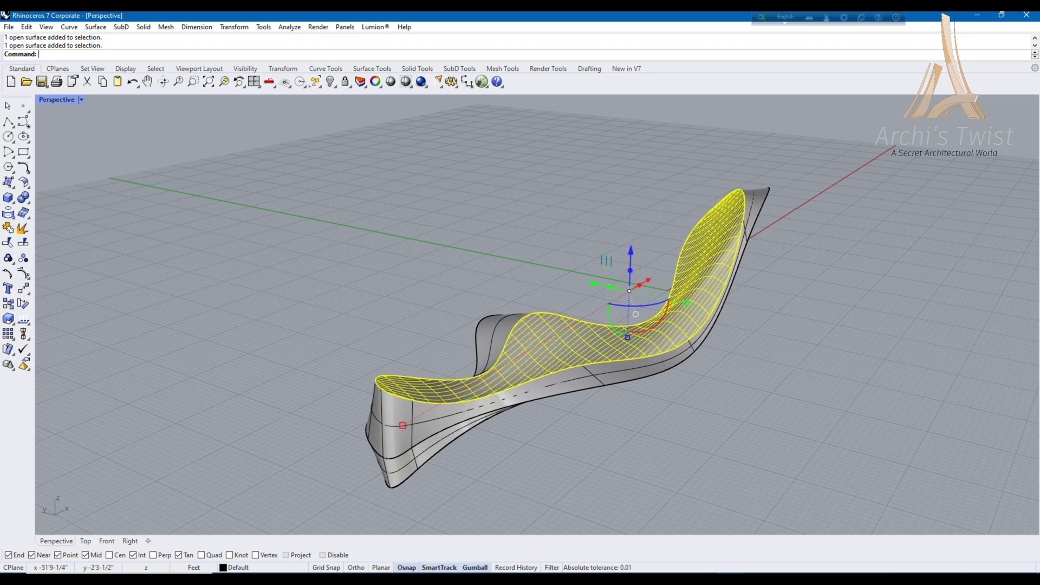
{"action": "key", "text": "BackSpace"}
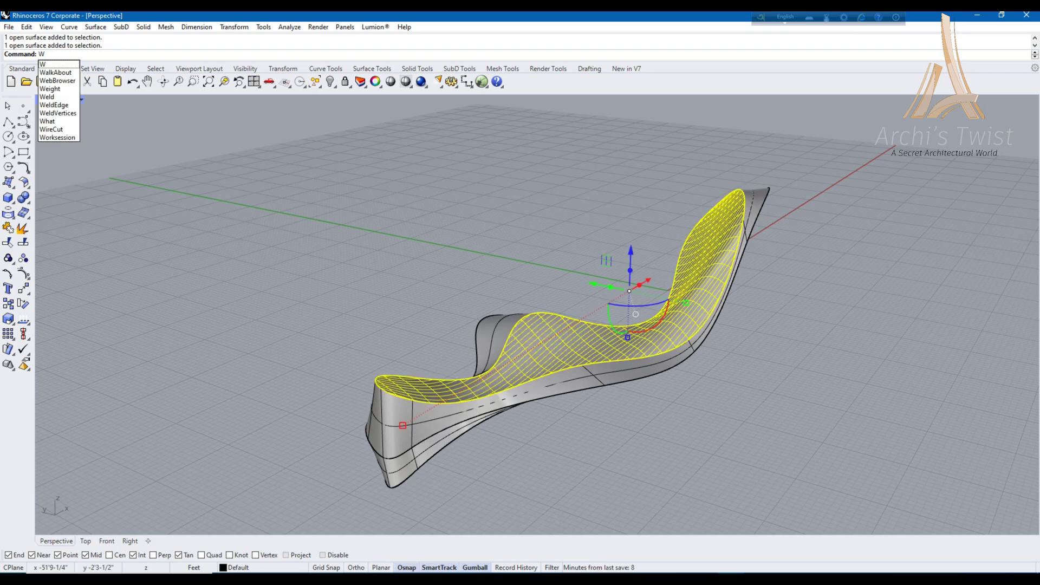
{"action": "type", "text": "ireCut"}
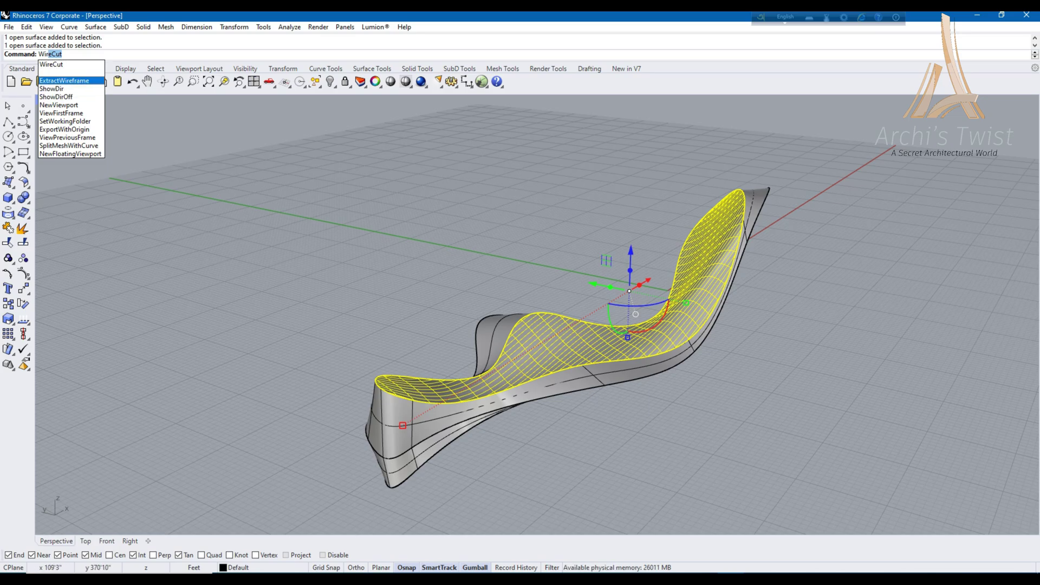
{"action": "key", "text": "Return"}
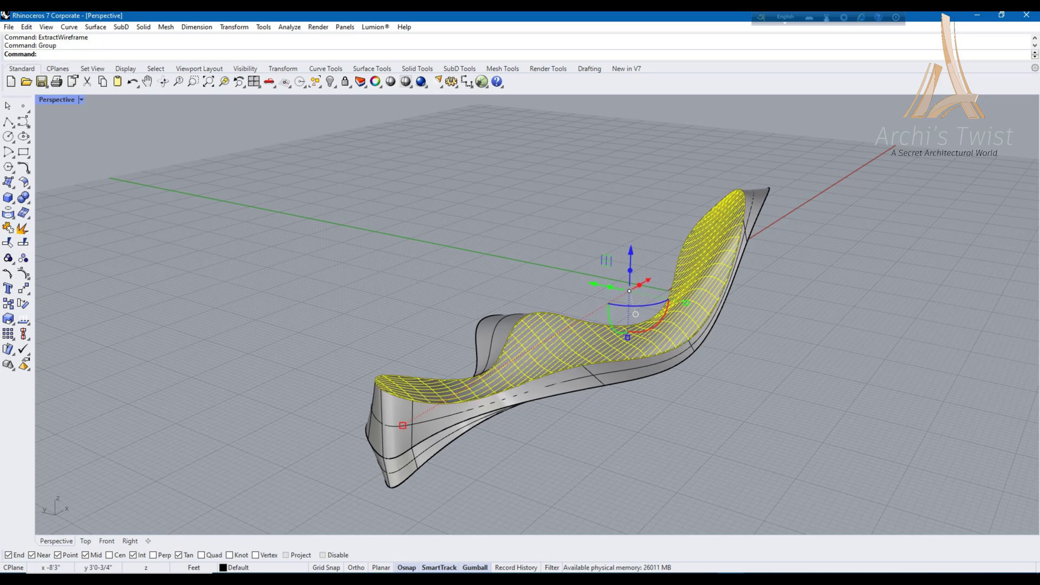
Move the wireframe 100 units along Y and extrude the curves into a thin strip
{"action": "left_click", "coordinate": [596, 283]}
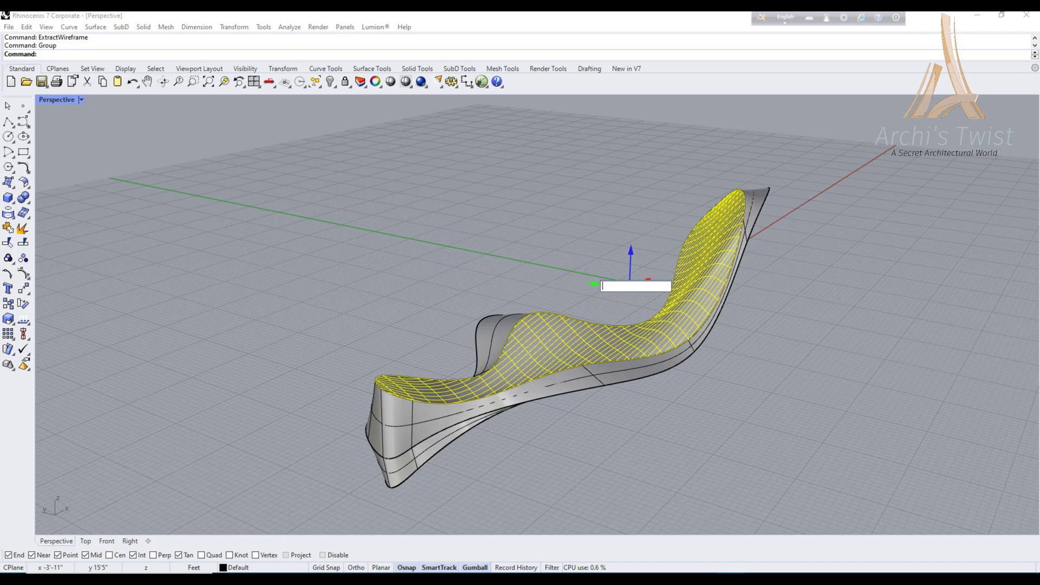
{"action": "key", "text": "Return"}
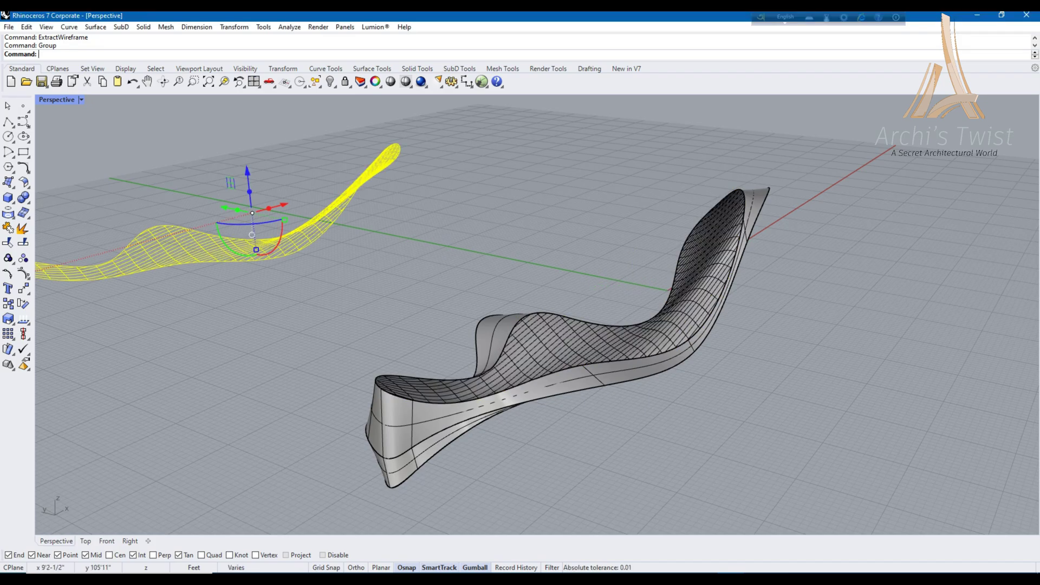
{"action": "left_click_drag", "start_coordinate": [249, 191], "coordinate": [249, 186]}
{"action": "key", "text": "Escape"}
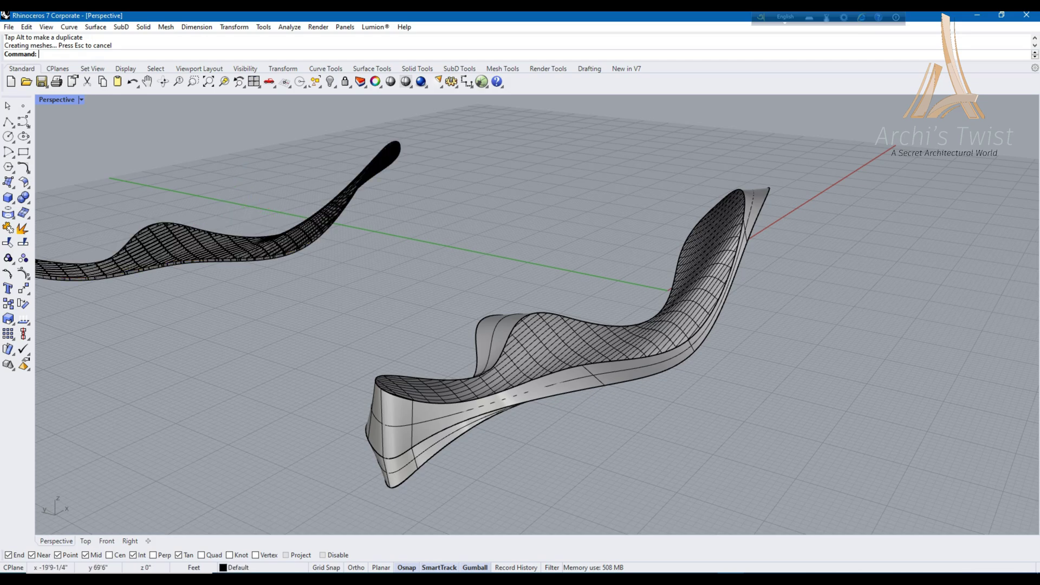
{"action": "scroll", "coordinate": [537, 314], "scroll_direction": "up", "scroll_amount": 3}
{"action": "key", "text": "ctrl+z"}
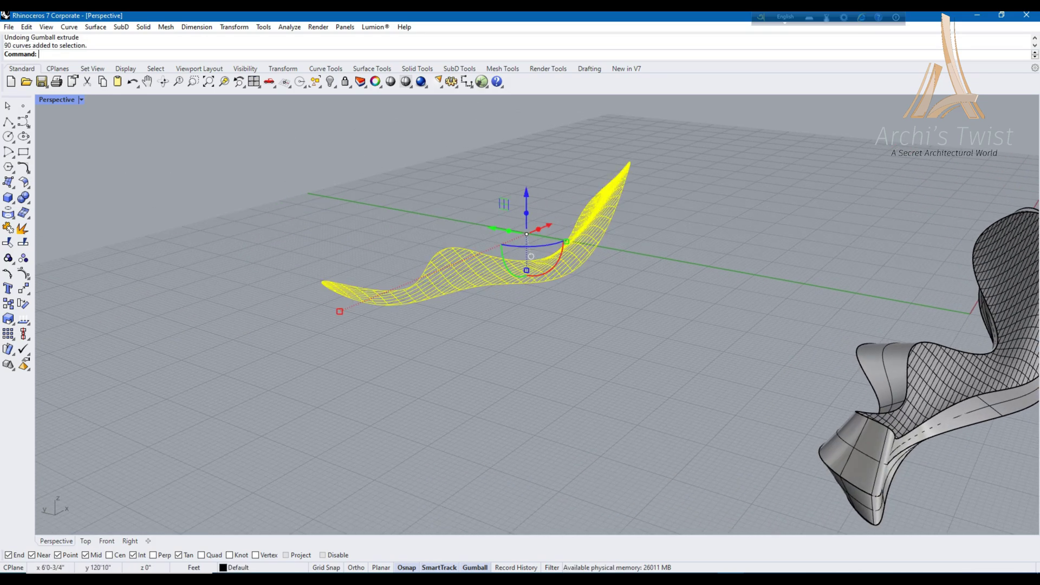
{"action": "left_click_drag", "start_coordinate": [526, 199], "coordinate": [526, 195]}
Trial-offset the whole extruded strip with OffsetSrf, inspect the result, then undo it
{"action": "key", "text": "Escape"}
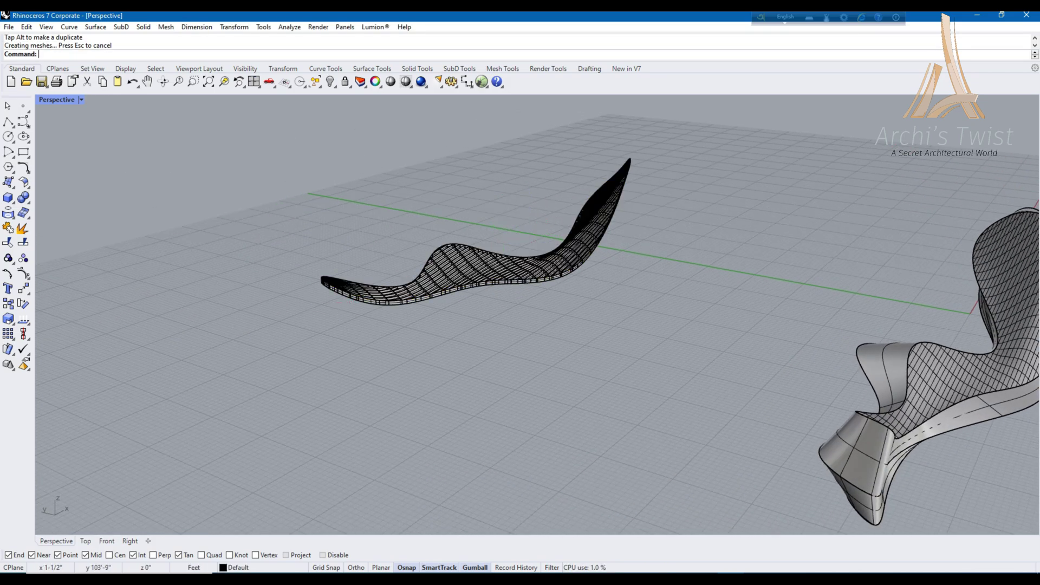
{"action": "left_click_drag", "start_coordinate": [245, 132], "coordinate": [666, 345]}
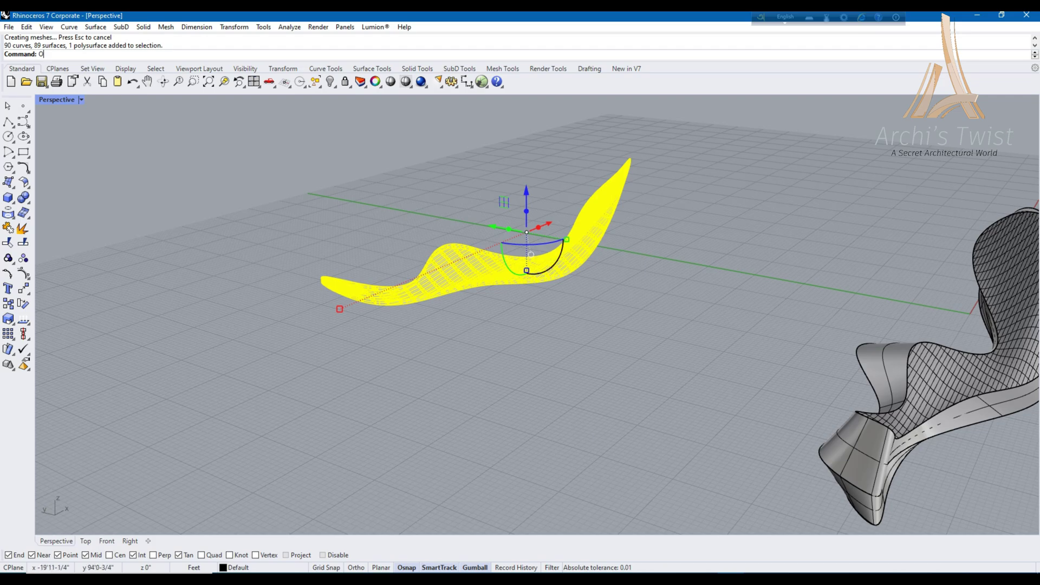
{"action": "type", "text": "ffsetSrf"}
{"action": "key", "text": "Return"}
{"action": "key", "text": "Return"}
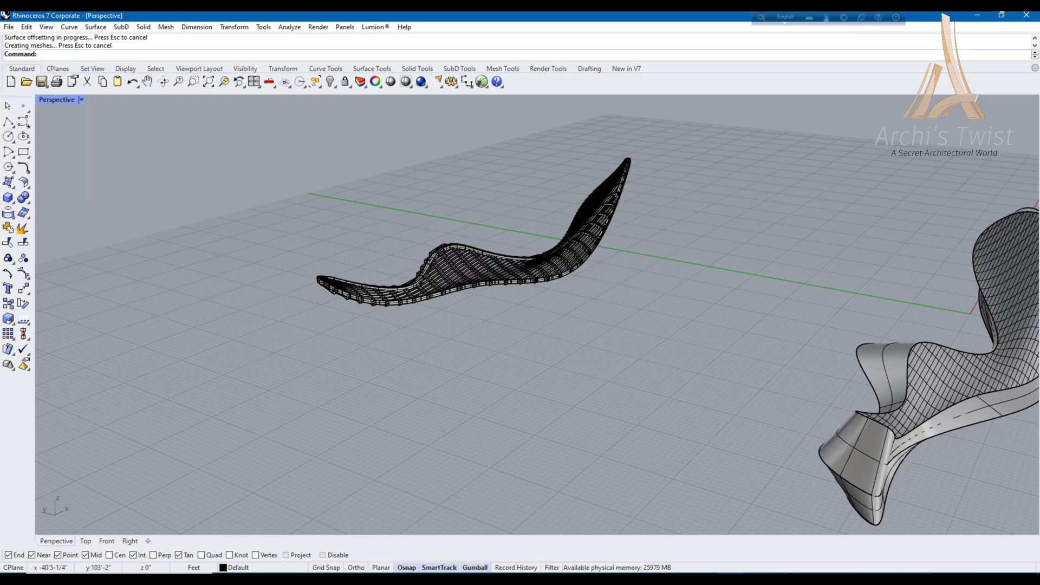
{"action": "scroll", "coordinate": [537, 315], "scroll_direction": "down", "scroll_amount": 3}
{"action": "scroll", "coordinate": [536, 325], "scroll_direction": "up", "scroll_amount": 10}
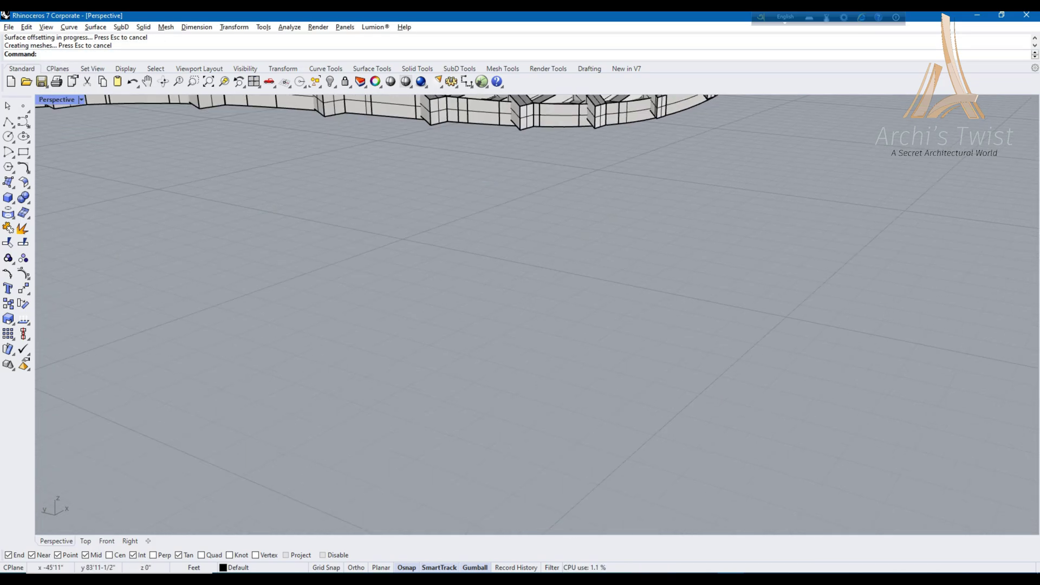
{"action": "scroll", "coordinate": [537, 315], "scroll_direction": "down", "scroll_amount": 5}
{"action": "scroll", "coordinate": [537, 315], "scroll_direction": "up", "scroll_amount": 3}
{"action": "scroll", "coordinate": [537, 314], "scroll_direction": "down", "scroll_amount": 5}
{"action": "scroll", "coordinate": [537, 314], "scroll_direction": "up", "scroll_amount": 8}
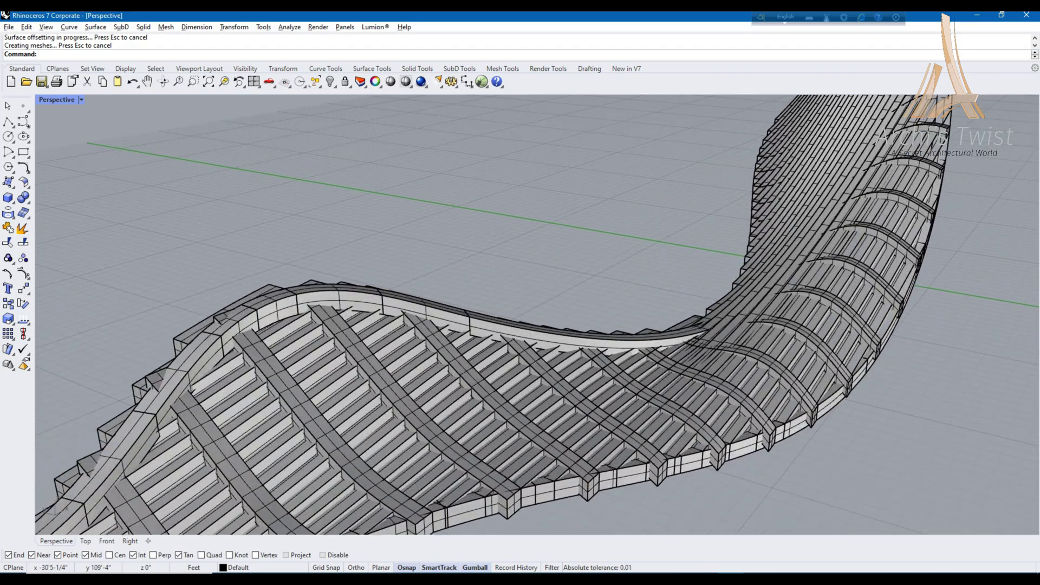
{"action": "scroll", "coordinate": [537, 315], "scroll_direction": "up", "scroll_amount": 4}
{"action": "right_click_drag", "start_coordinate": [537, 315], "coordinate": [401, 325]}
{"action": "key", "text": "ctrl+z"}
{"action": "right_click_drag", "start_coordinate": [542, 271], "coordinate": [598, 265]}
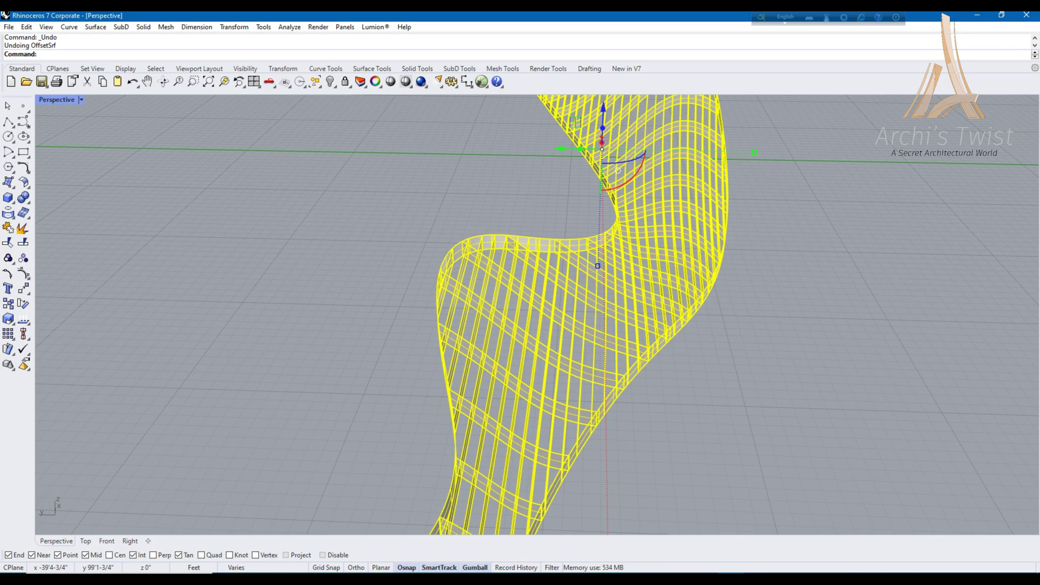
{"action": "key", "text": "Escape"}
Hide the strip's outer polysurface and window-select the remaining rib surfaces
{"action": "left_click", "coordinate": [609, 372]}
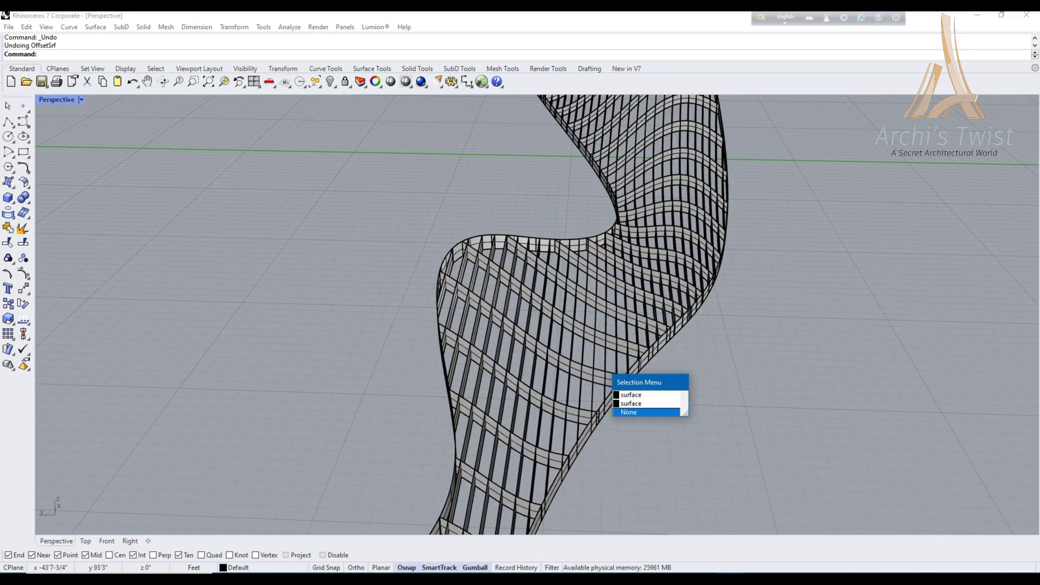
{"action": "key", "text": "Escape"}
{"action": "left_click", "coordinate": [617, 171]}
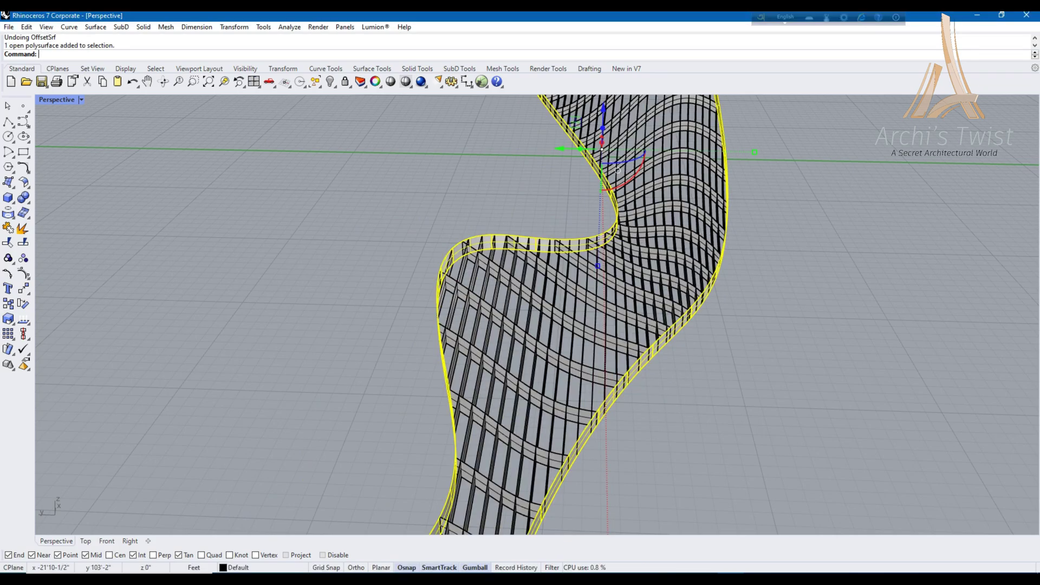
{"action": "left_click", "coordinate": [330, 81]}
{"action": "scroll", "coordinate": [537, 314], "scroll_direction": "down", "scroll_amount": 5}
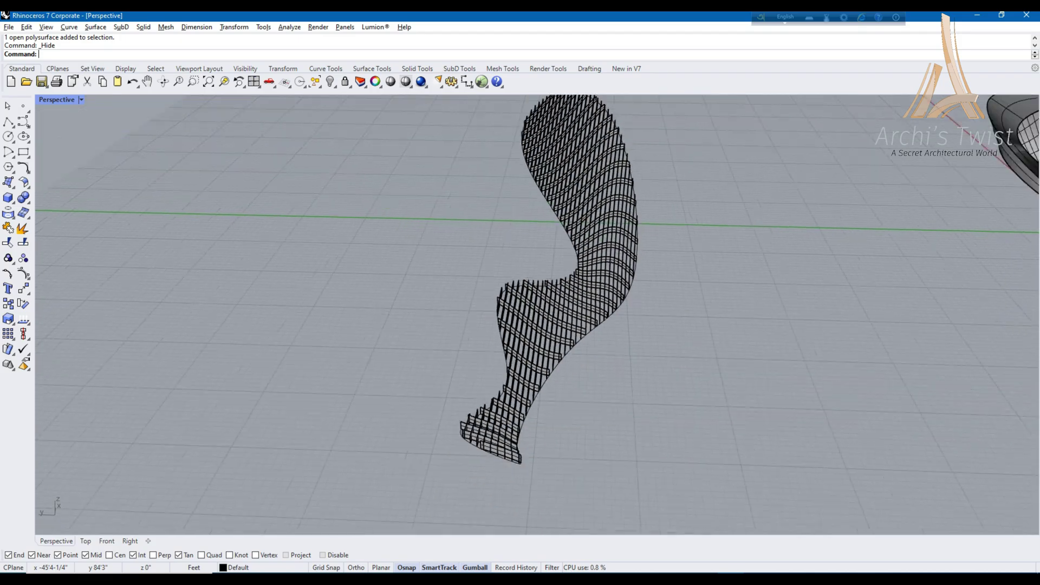
{"action": "left_click_drag", "start_coordinate": [434, 141], "coordinate": [646, 434]}
Test OffsetSrf on the rib surfaces and on a single strip, undoing each attempt
{"action": "scroll", "coordinate": [527, 269], "scroll_direction": "up", "scroll_amount": 5}
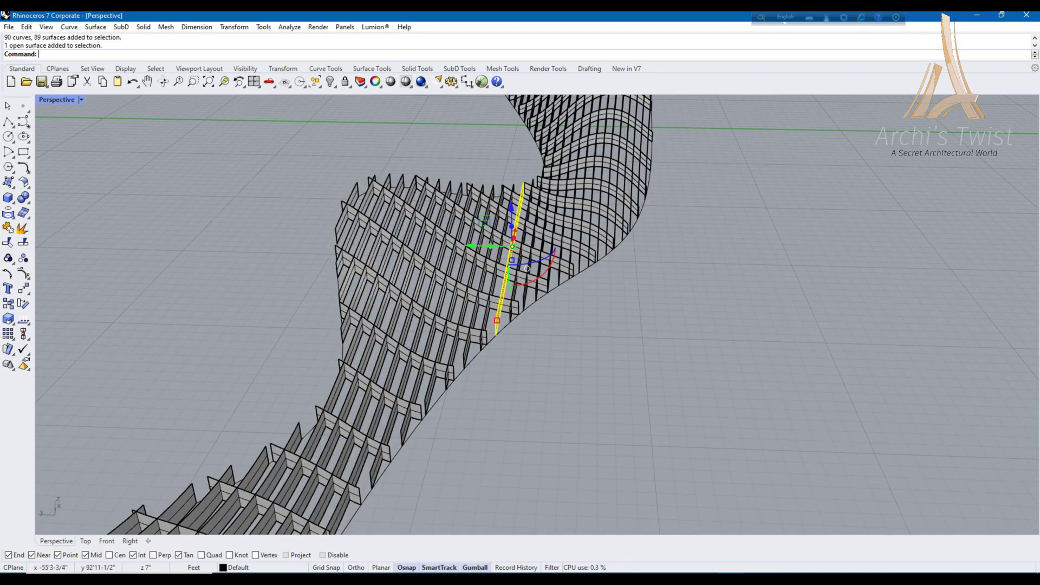
{"action": "type", "text": "Off"}
{"action": "key", "text": "Return"}
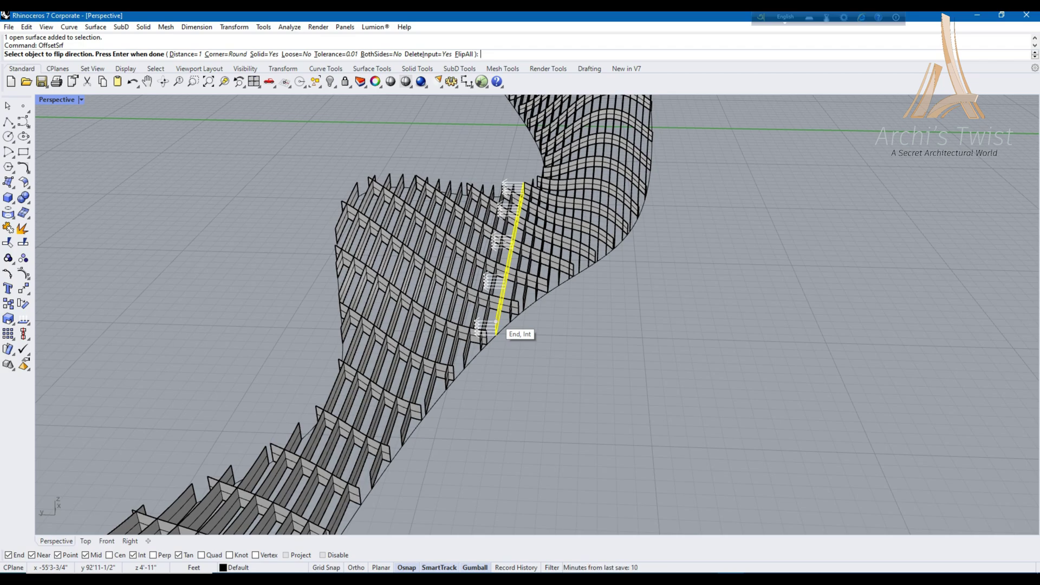
{"action": "key", "text": "Return"}
{"action": "key", "text": "ctrl+z"}
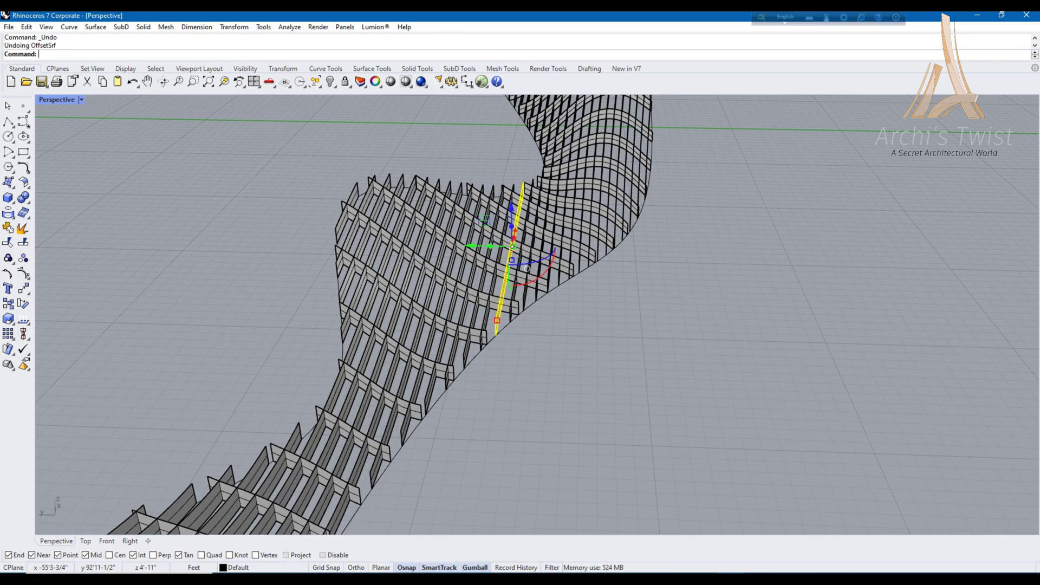
{"action": "key", "text": "Return"}
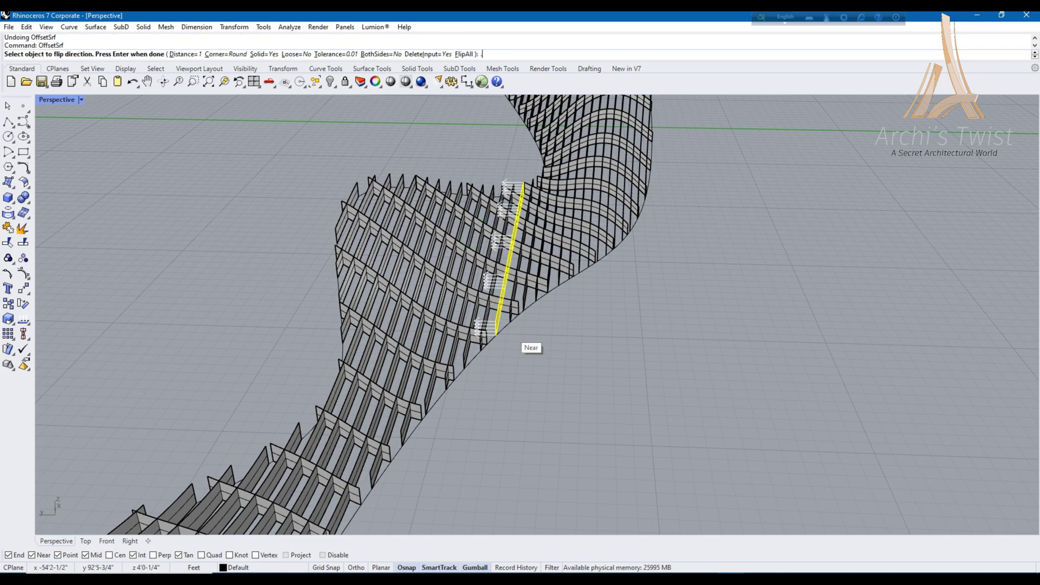
{"action": "key", "text": "Return"}
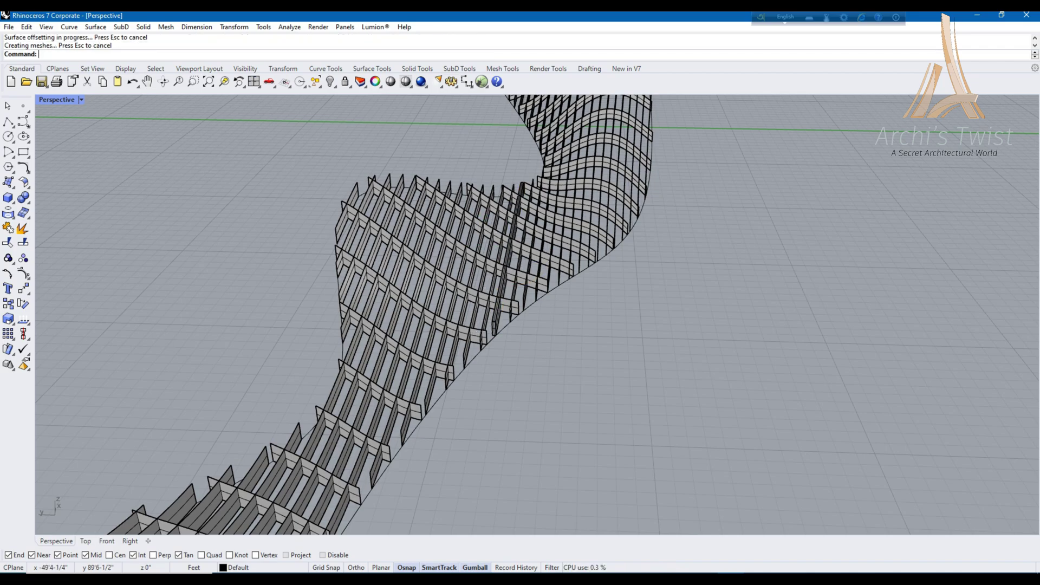
{"action": "left_click", "coordinate": [482, 340]}
{"action": "key", "text": "Return"}
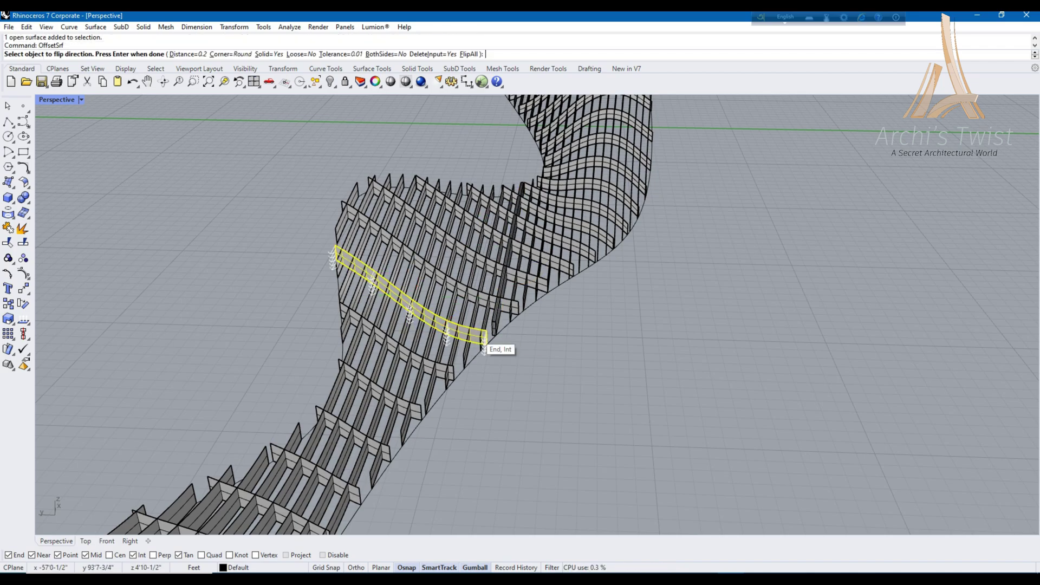
{"action": "key", "text": "Return"}
{"action": "key", "text": "ctrl+z"}
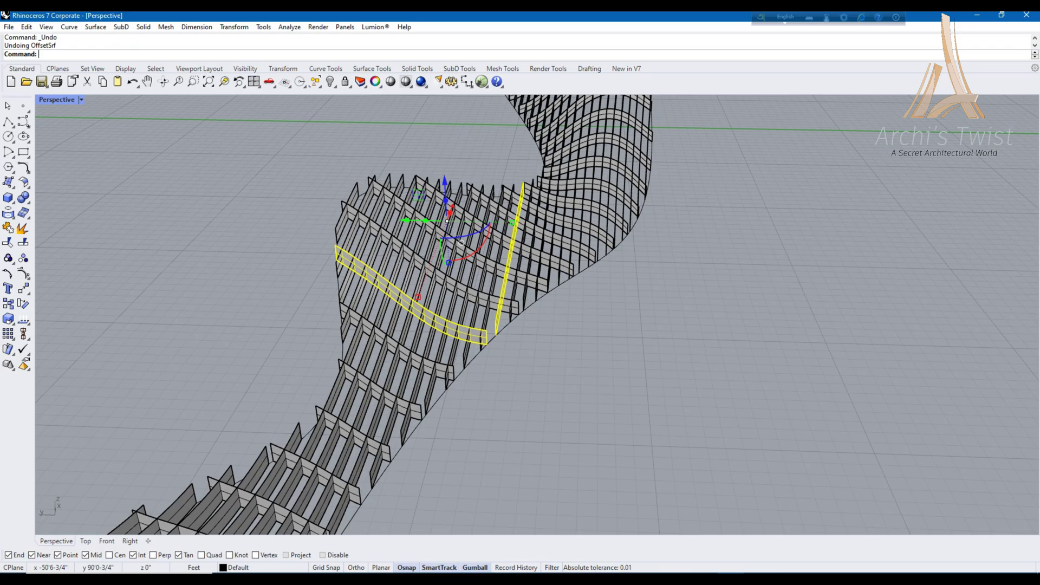
Thicken all window-selected rib strips into solid slabs and unhide the ribbon surface
{"action": "scroll", "coordinate": [542, 304], "scroll_direction": "down", "scroll_amount": 8}
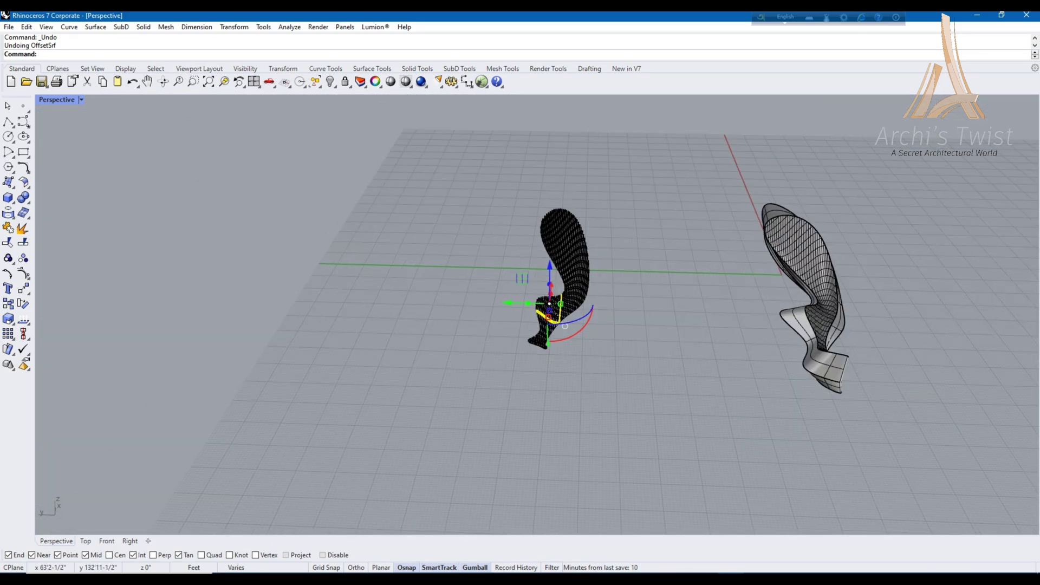
{"action": "left_click_drag", "start_coordinate": [448, 182], "coordinate": [663, 382]}
{"action": "key", "text": "Return"}
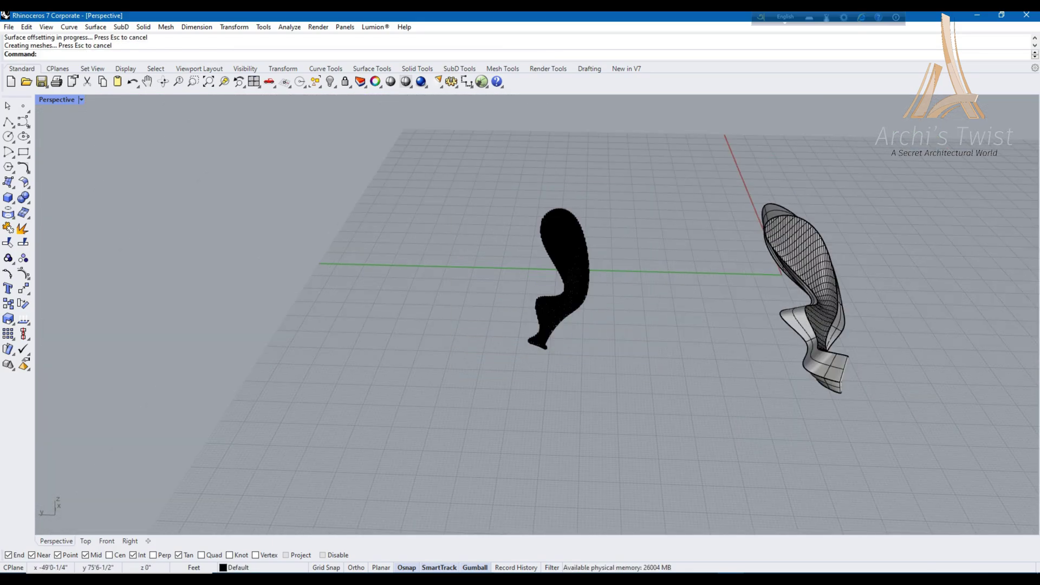
{"action": "scroll", "coordinate": [521, 303], "scroll_direction": "up", "scroll_amount": 10}
{"action": "scroll", "coordinate": [521, 303], "scroll_direction": "up", "scroll_amount": 2}
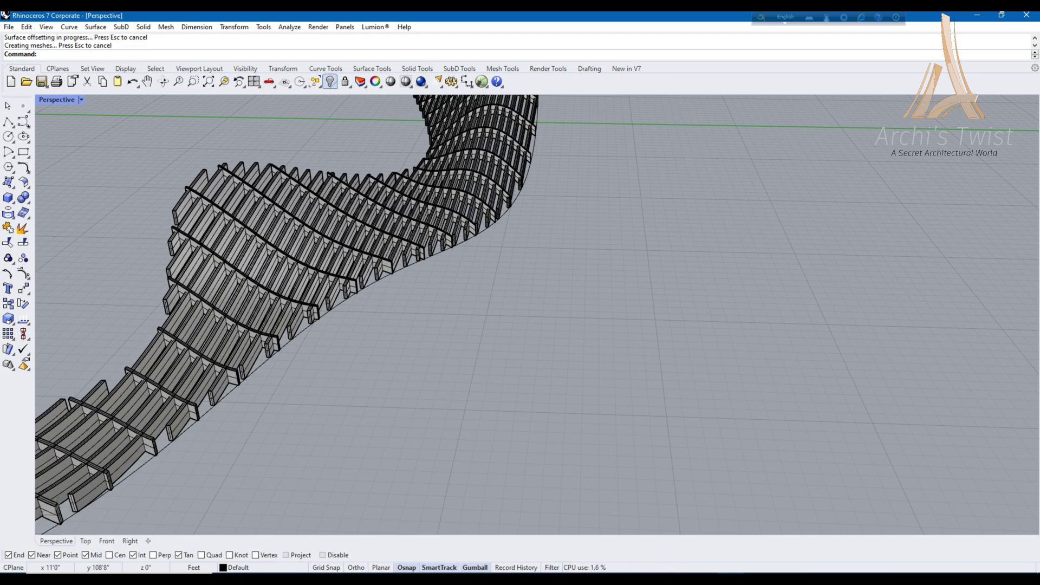
{"action": "key", "text": "ctrl+alt+h"}
Thicken the re-shown shell with OffsetSrf, window-select the rib lattice, and bring up the display modes
{"action": "left_click", "coordinate": [401, 206]}
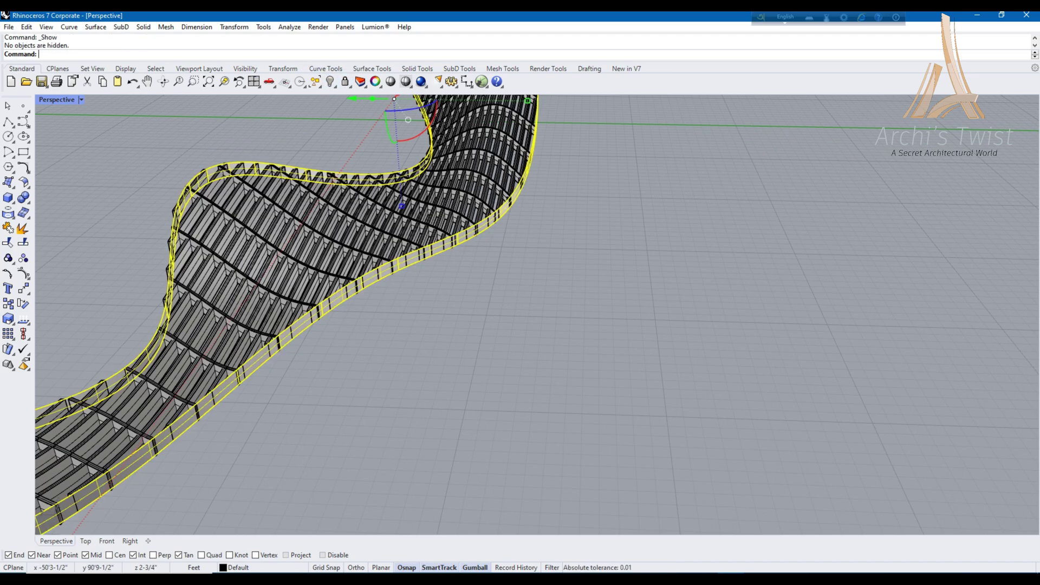
{"action": "type", "text": "OffsetSrf"}
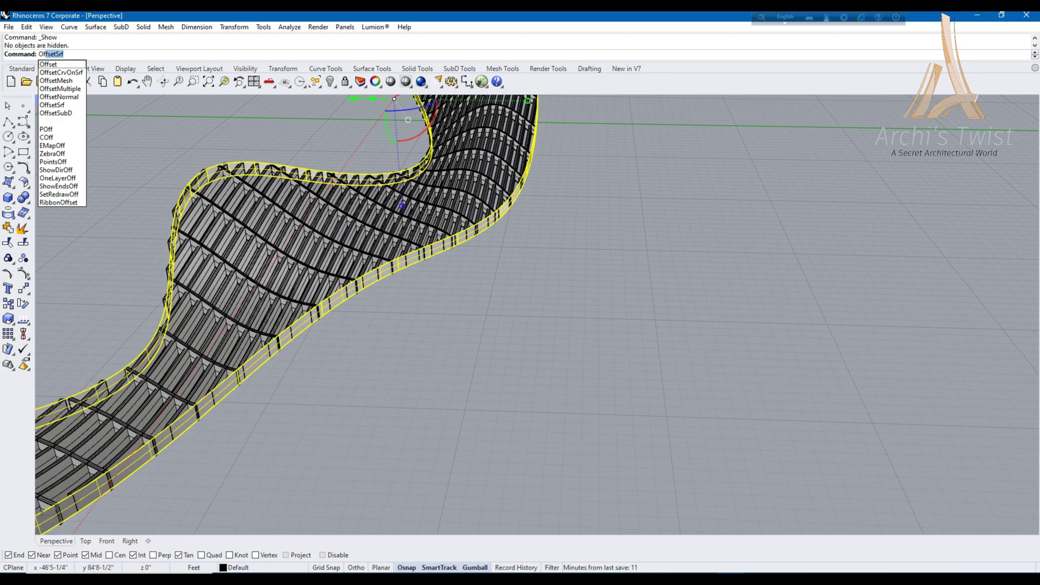
{"action": "key", "text": "Return"}
{"action": "key", "text": "Return"}
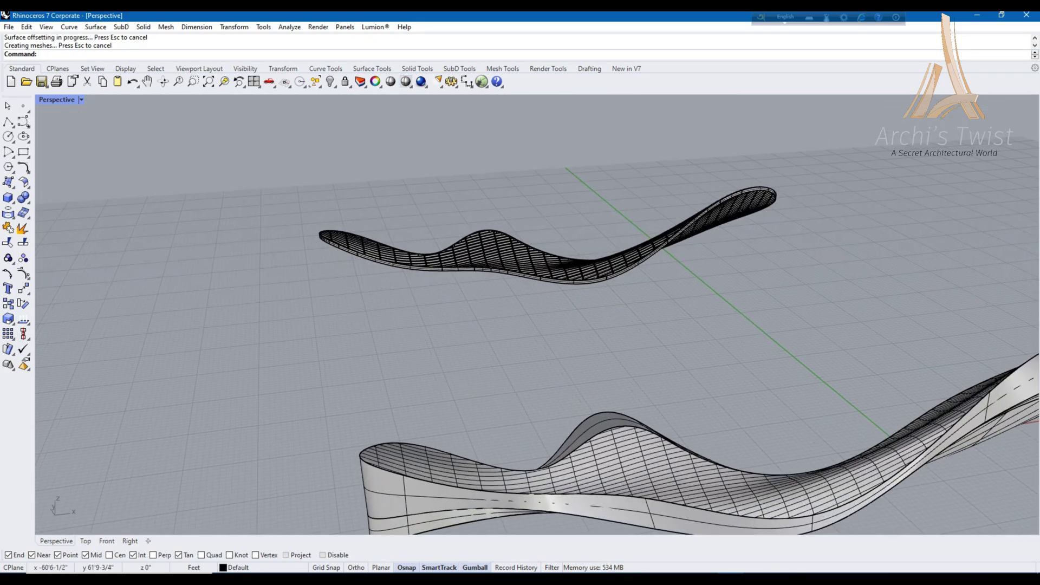
{"action": "left_click_drag", "start_coordinate": [246, 136], "coordinate": [802, 320]}
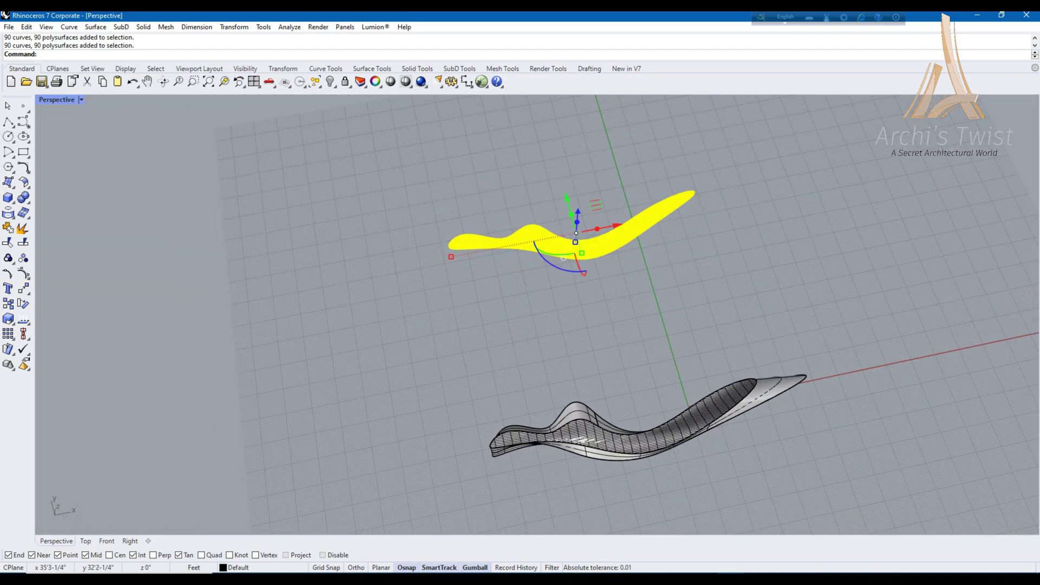
{"action": "right_click_drag", "start_coordinate": [542, 325], "coordinate": [433, 326]}
{"action": "left_click", "coordinate": [80, 100]}
Switch to Rendered, then gumball-move the lattice -100 and a further exact distance onto the shell
{"action": "left_click", "coordinate": [60, 151]}
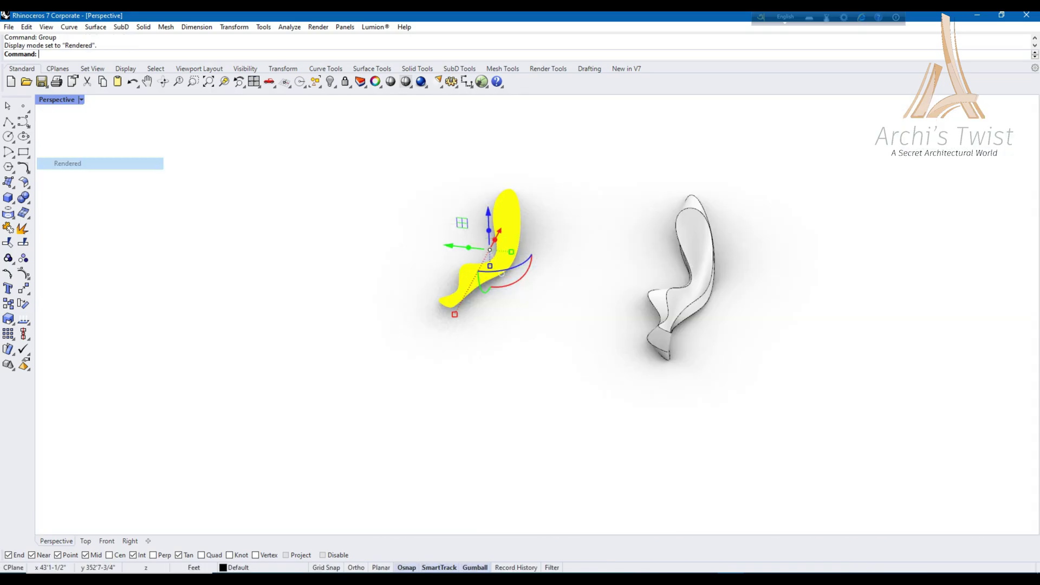
{"action": "scroll", "coordinate": [573, 265], "scroll_direction": "up", "scroll_amount": 3}
{"action": "left_click_drag", "start_coordinate": [448, 241], "coordinate": [176, 211]}
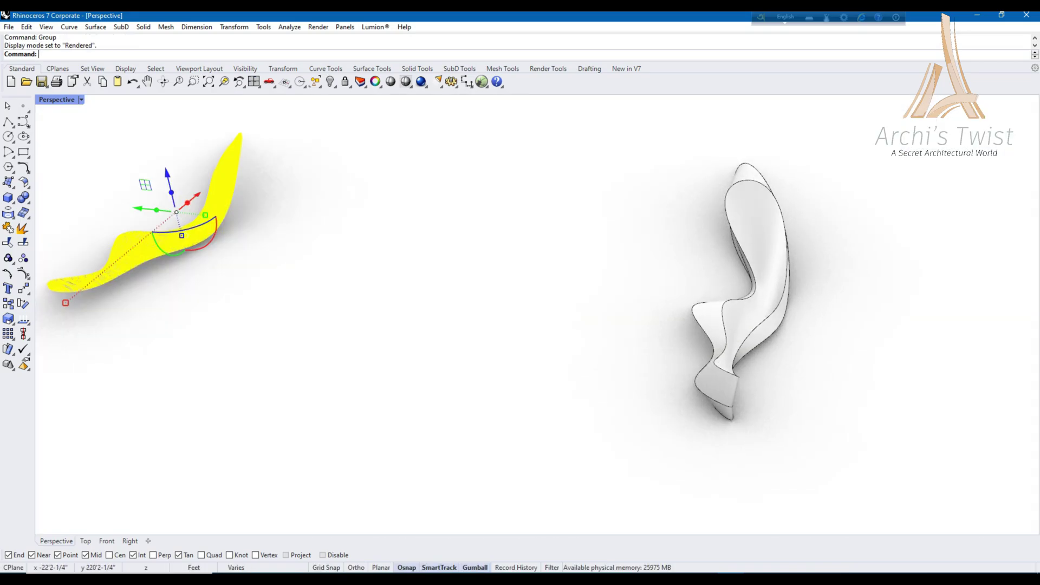
{"action": "left_click", "coordinate": [143, 208]}
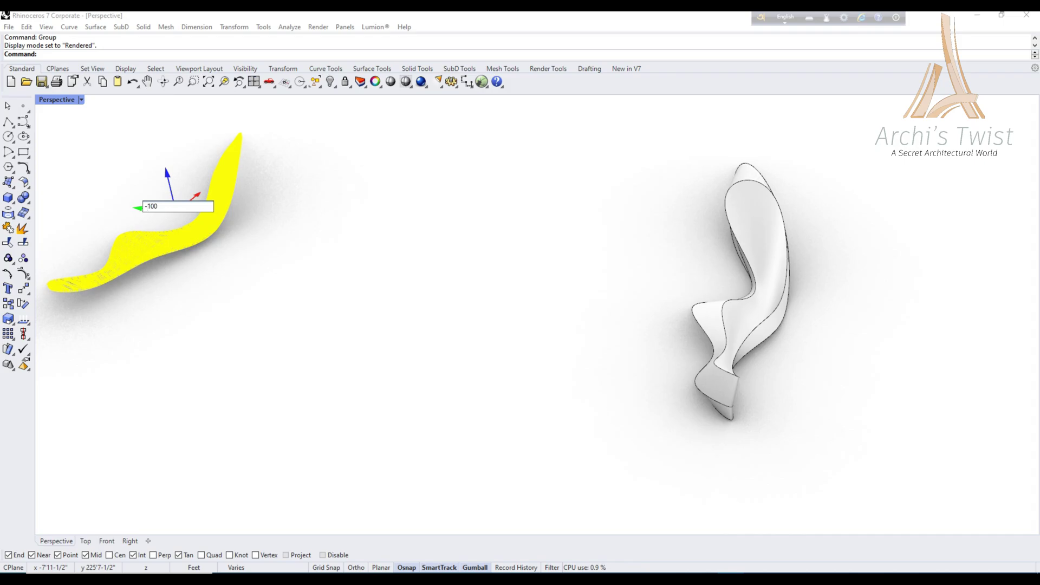
{"action": "key", "text": "Return"}
{"action": "left_click", "coordinate": [412, 237]}
{"action": "key", "text": "Return"}
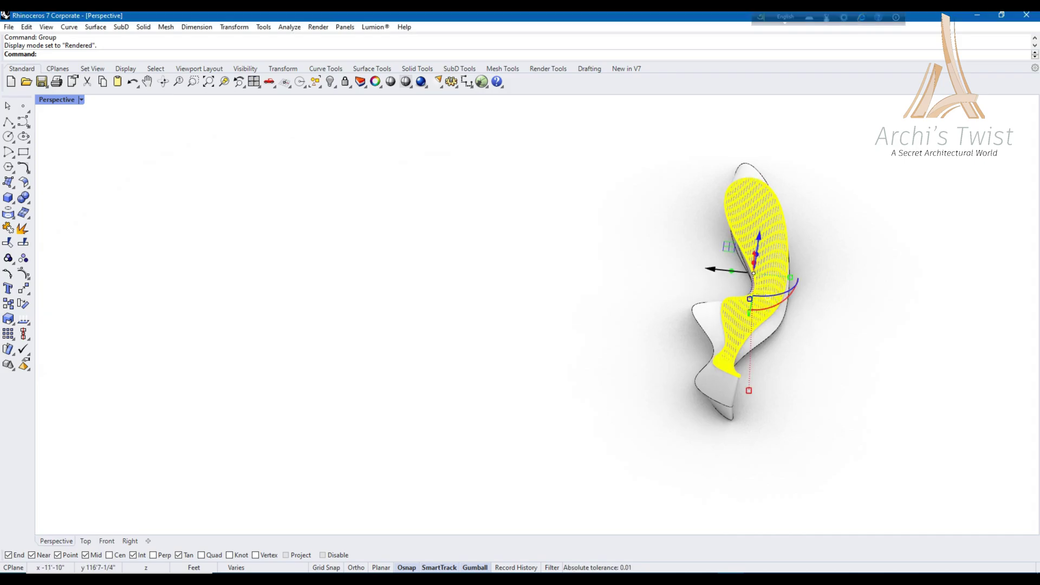
{"action": "right_click_drag", "start_coordinate": [542, 325], "coordinate": [932, 336]}
{"action": "key", "text": "Escape"}
{"action": "scroll", "coordinate": [596, 347], "scroll_direction": "up", "scroll_amount": 5}
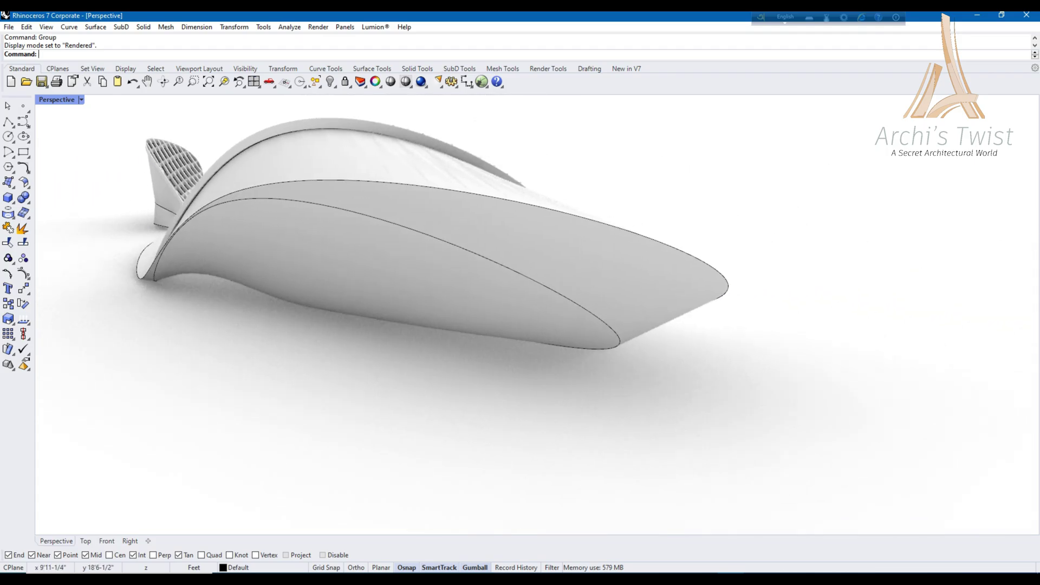
Reposition the lower hull surface under the form with the gumball
{"action": "left_click", "coordinate": [379, 303]}
{"action": "right_click_drag", "start_coordinate": [379, 303], "coordinate": [445, 314]}
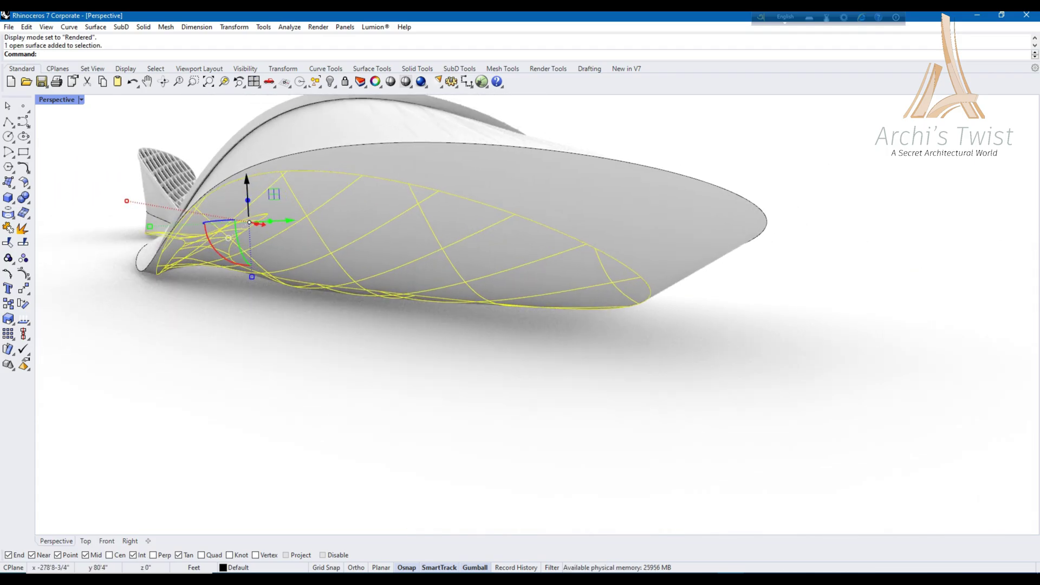
{"action": "key", "text": "ctrl+z"}
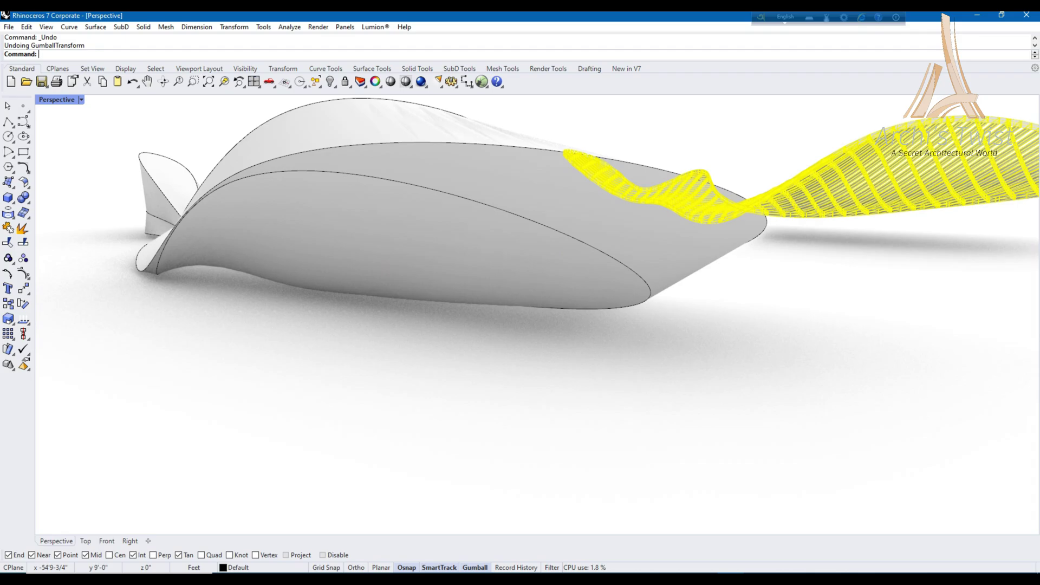
{"action": "key", "text": "ctrl+y"}
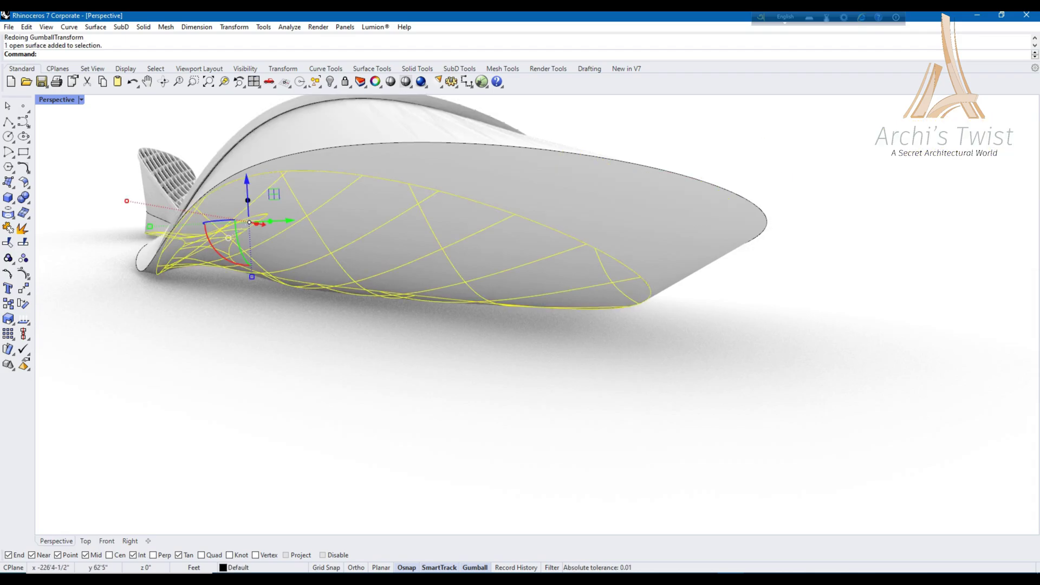
{"action": "left_click_drag", "start_coordinate": [247, 182], "coordinate": [247, 163]}
{"action": "key", "text": "Escape"}
{"action": "scroll", "coordinate": [537, 260], "scroll_direction": "up", "scroll_amount": 5}
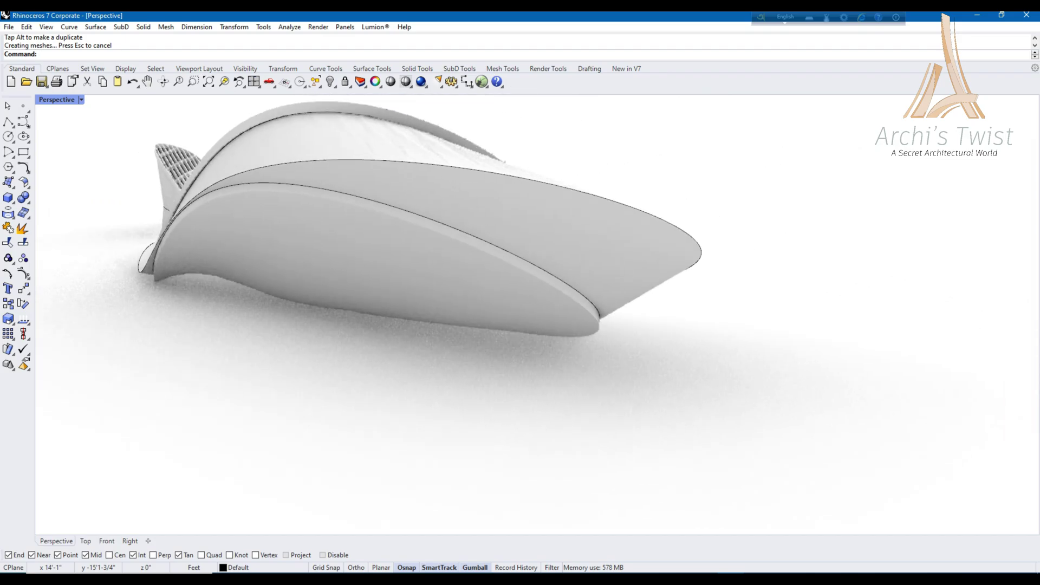
Try thickening the hull with OffsetSrf, dismiss the History Warning, and undo the offset
{"action": "left_click", "coordinate": [254, 233]}
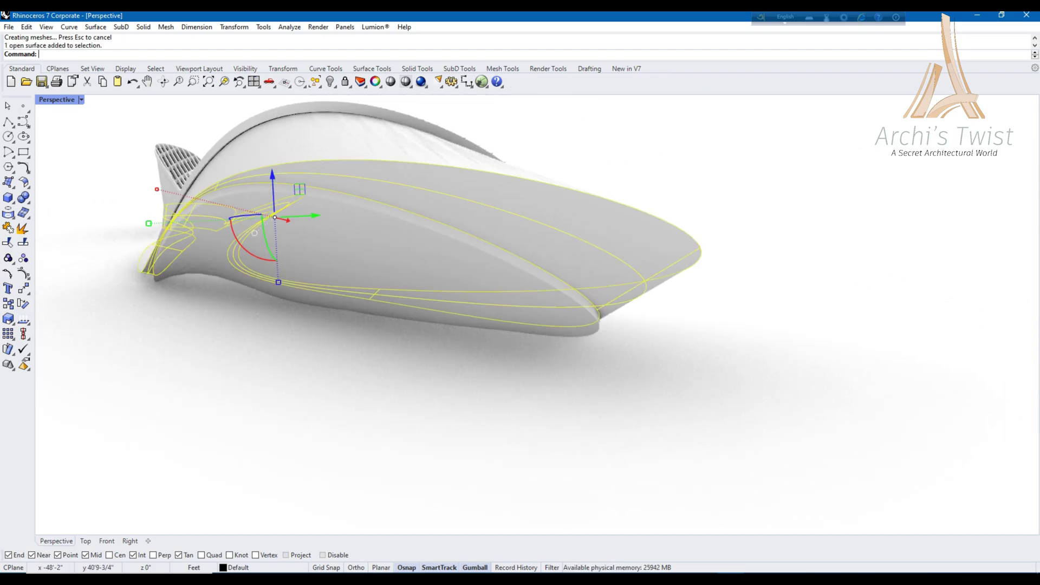
{"action": "type", "text": "ffsetSrf"}
{"action": "key", "text": "Return"}
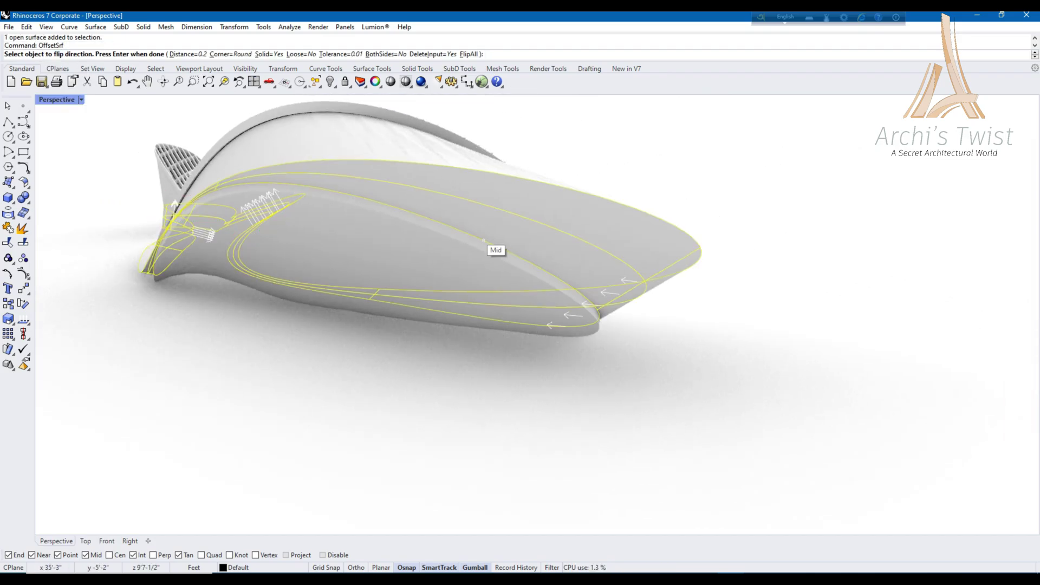
{"action": "key", "text": "Return"}
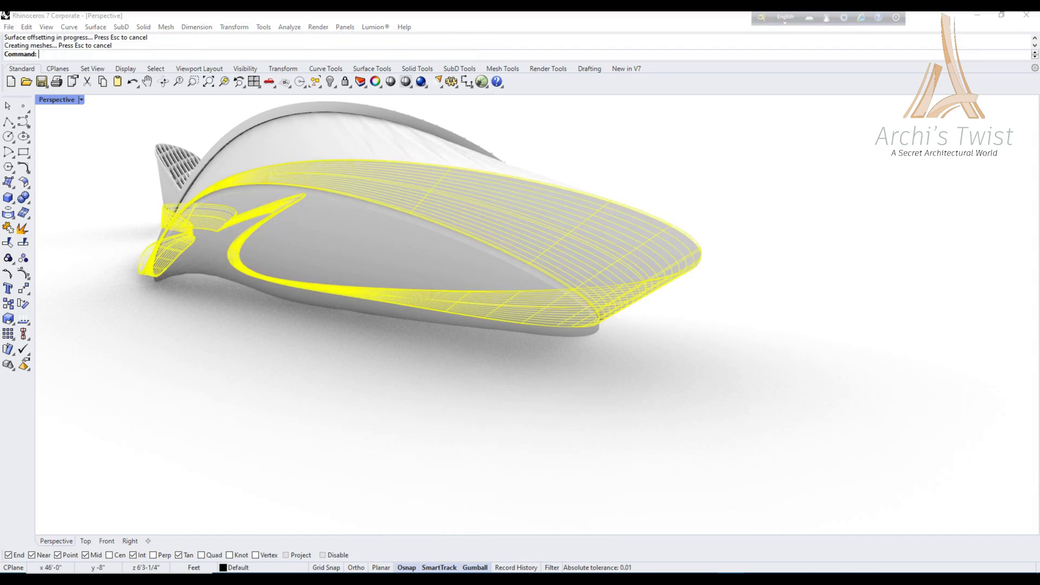
{"action": "key", "text": "Return"}
{"action": "key", "text": "Escape"}
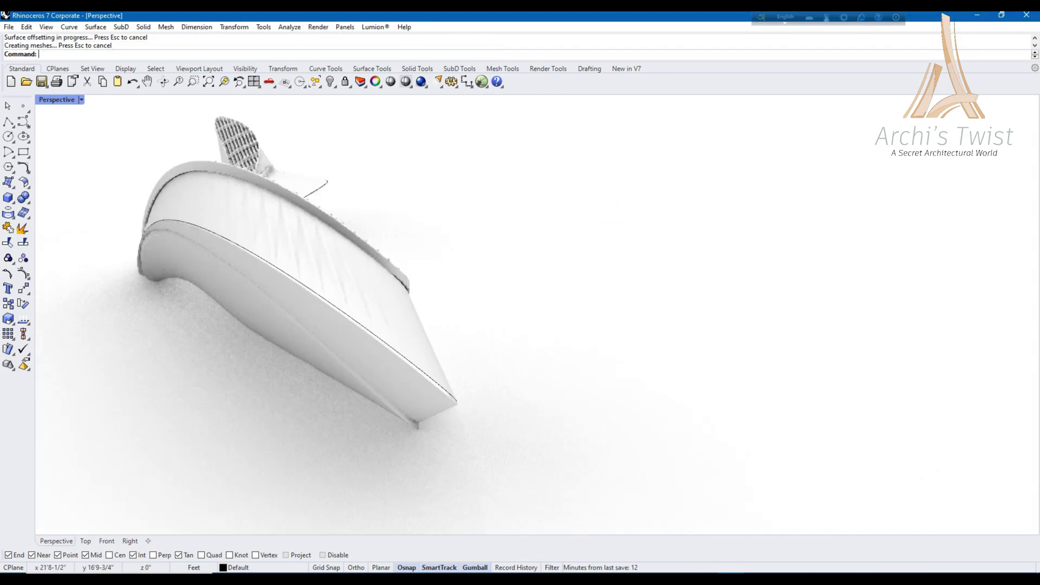
{"action": "key", "text": "ctrl+z"}
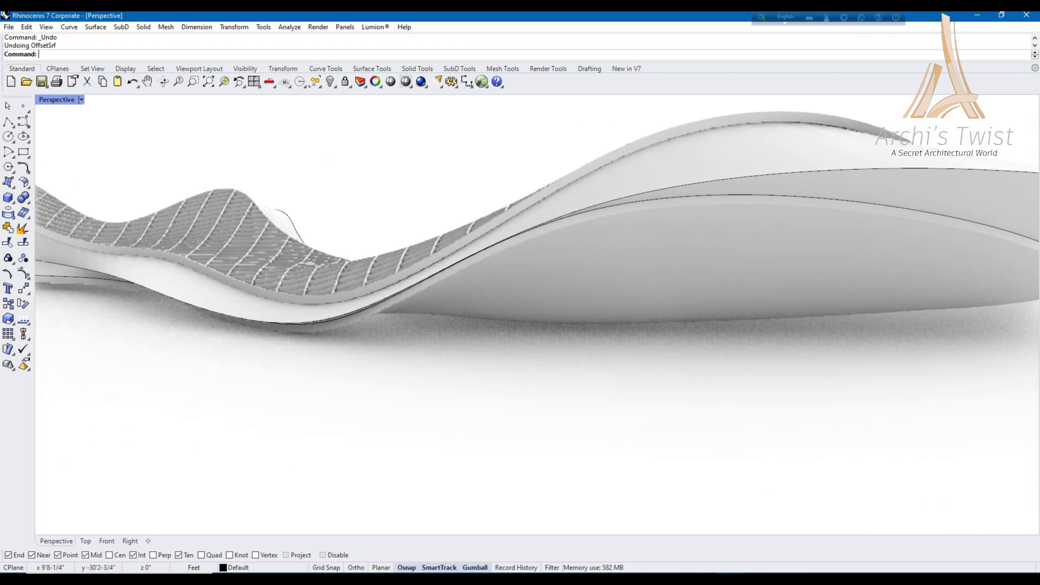
{"action": "right_click_drag", "start_coordinate": [537, 314], "coordinate": [613, 271]}
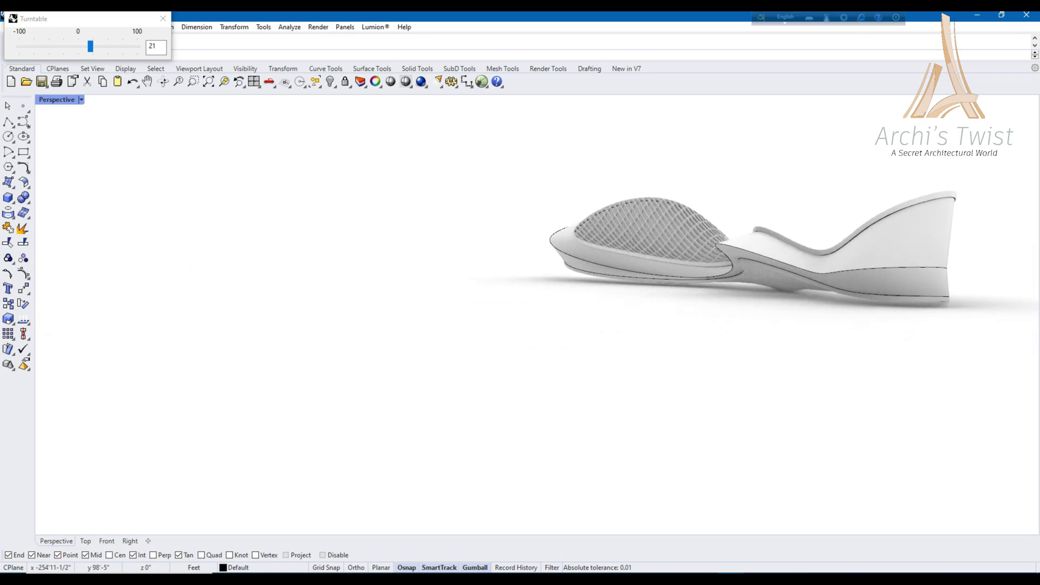
Slow the Turntable preview down to speed 17
{"action": "left_click", "coordinate": [6, 14]}
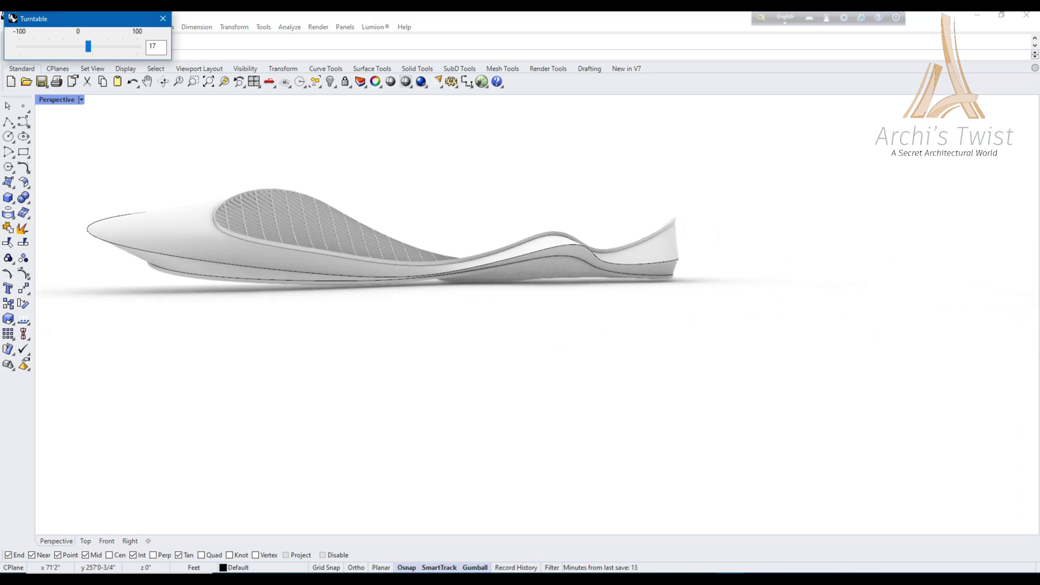